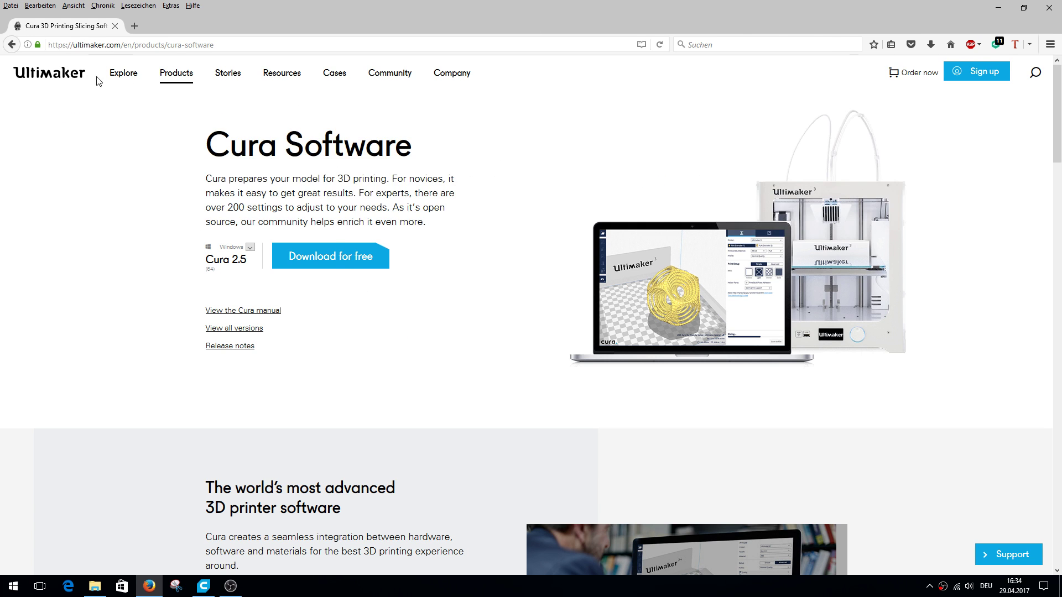
Open the Cura 2.5 release notes and read the new features and bug fixes, closing the notes at the end.
{"action": "mouse_move", "coordinate": [180, 61]}
{"action": "left_click", "coordinate": [230, 347]}
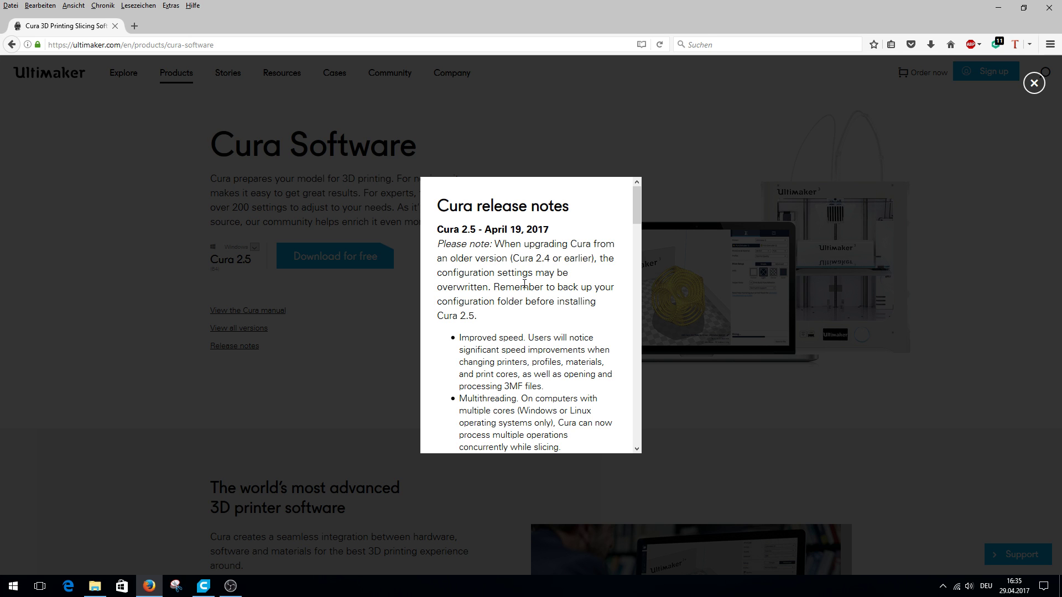
{"action": "scroll", "coordinate": [498, 255], "scroll_direction": "down", "scroll_amount": 4}
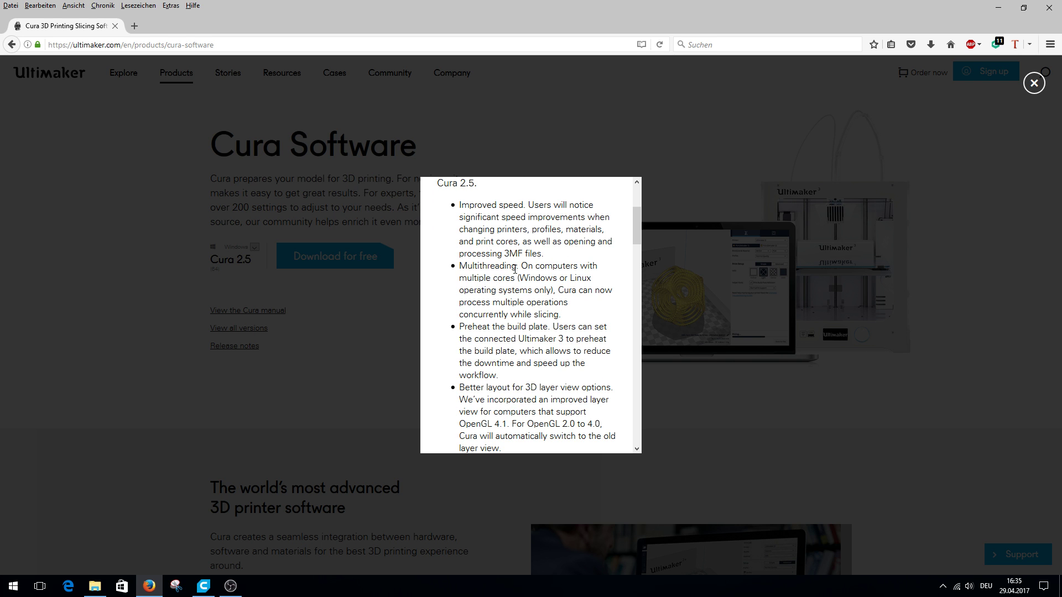
{"action": "scroll", "coordinate": [488, 293], "scroll_direction": "down", "scroll_amount": 4}
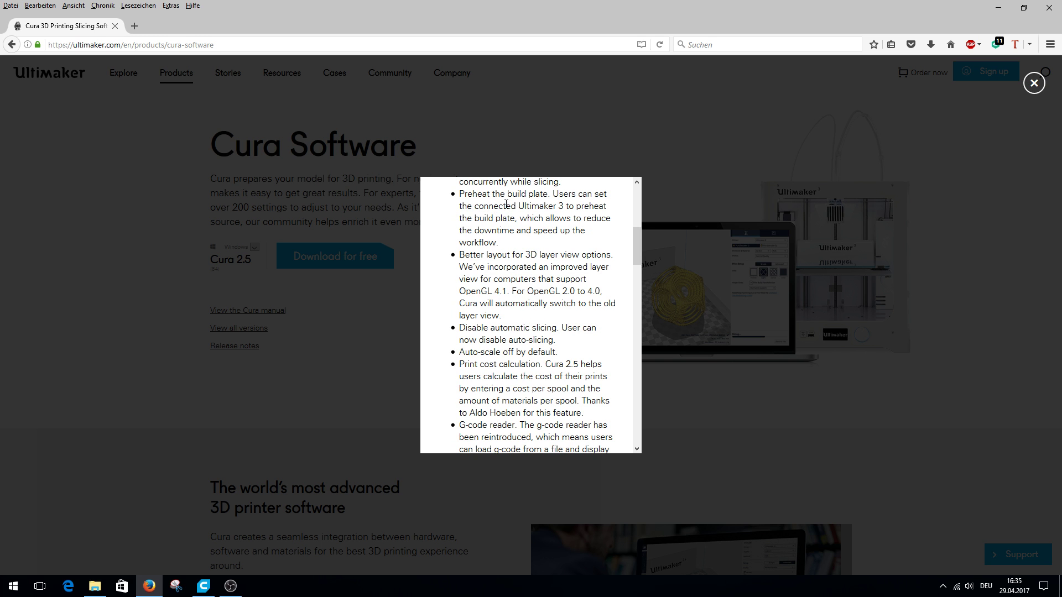
{"action": "left_click_drag", "start_coordinate": [565, 207], "coordinate": [520, 207]}
{"action": "scroll", "coordinate": [506, 244], "scroll_direction": "down", "scroll_amount": 2}
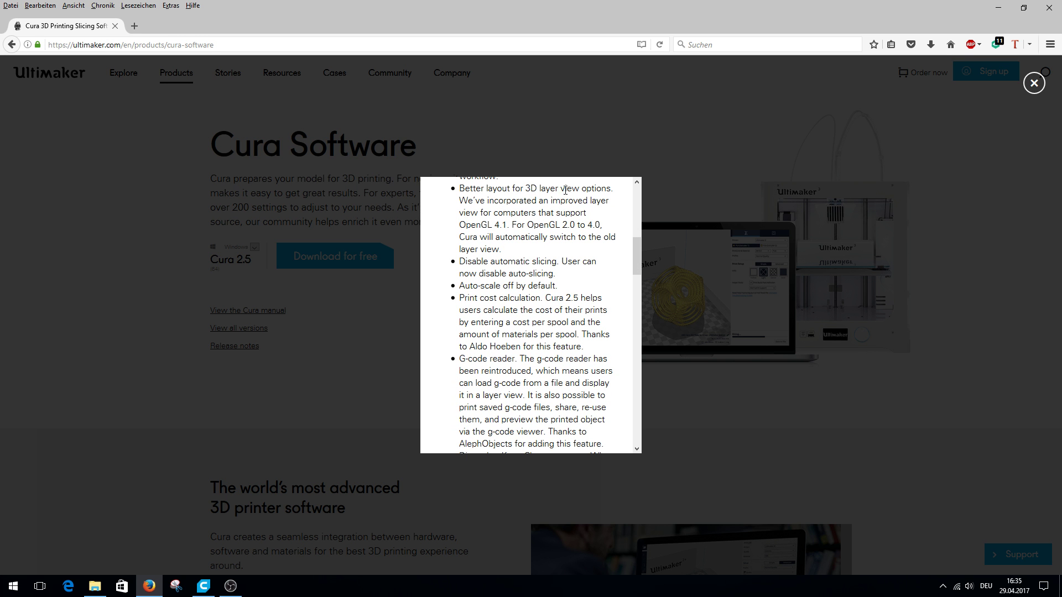
{"action": "scroll", "coordinate": [506, 202], "scroll_direction": "down", "scroll_amount": 2}
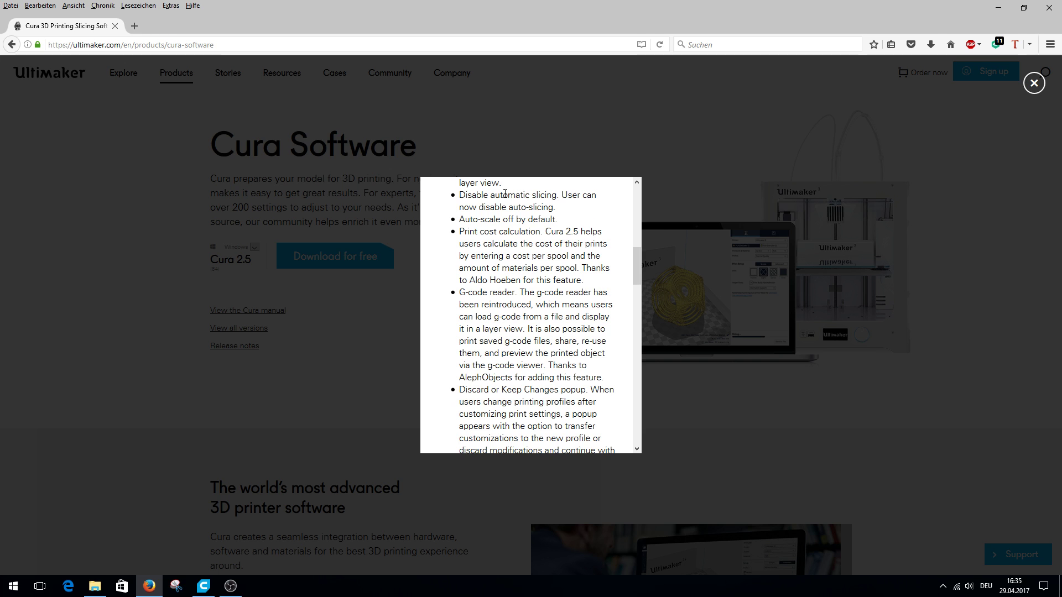
{"action": "left_click_drag", "start_coordinate": [555, 220], "coordinate": [460, 221]}
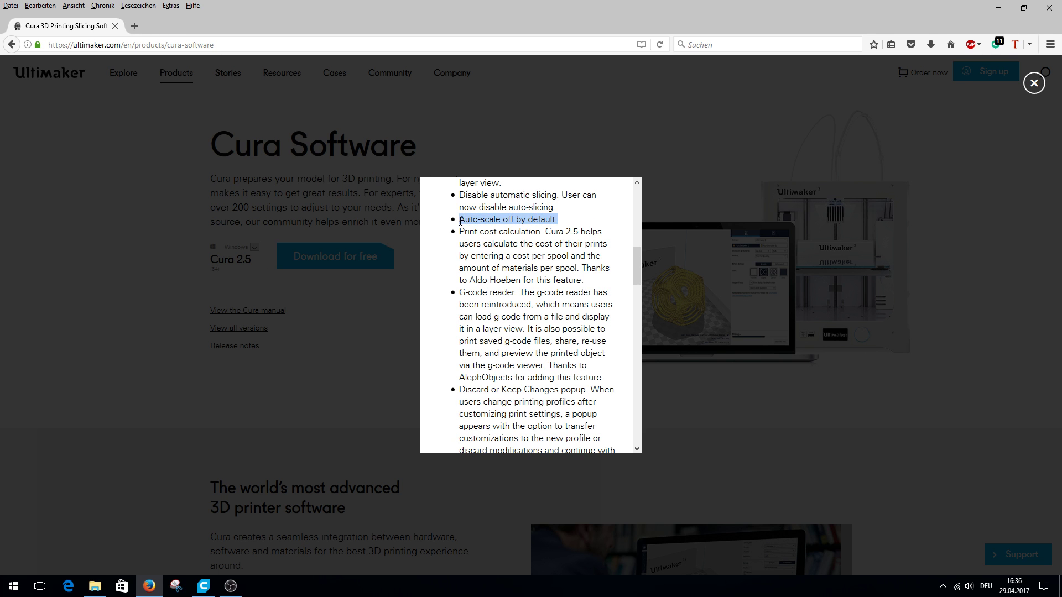
{"action": "left_click", "coordinate": [496, 232]}
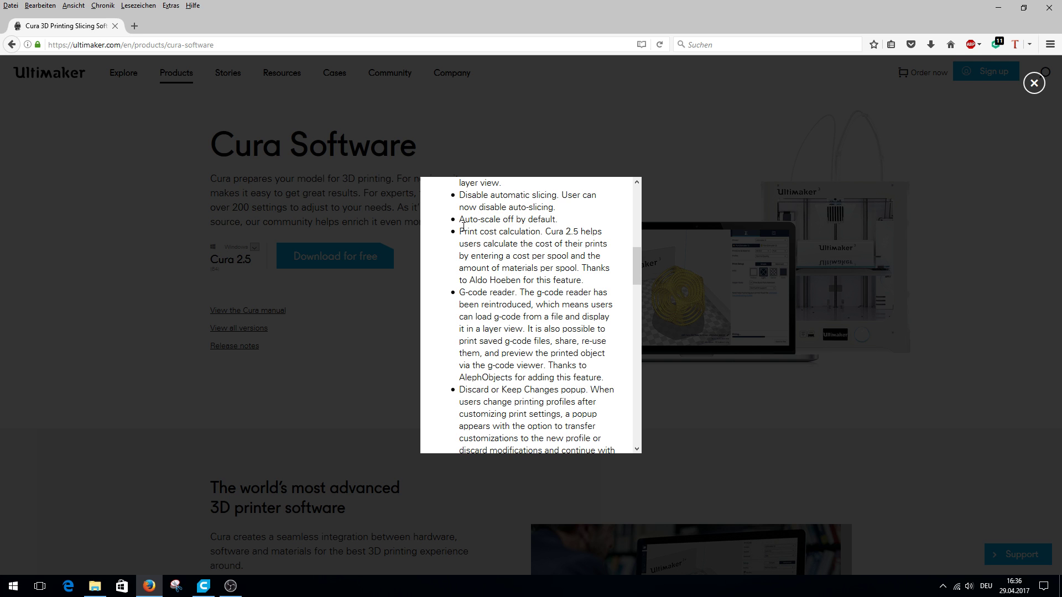
{"action": "left_click_drag", "start_coordinate": [460, 231], "coordinate": [541, 232]}
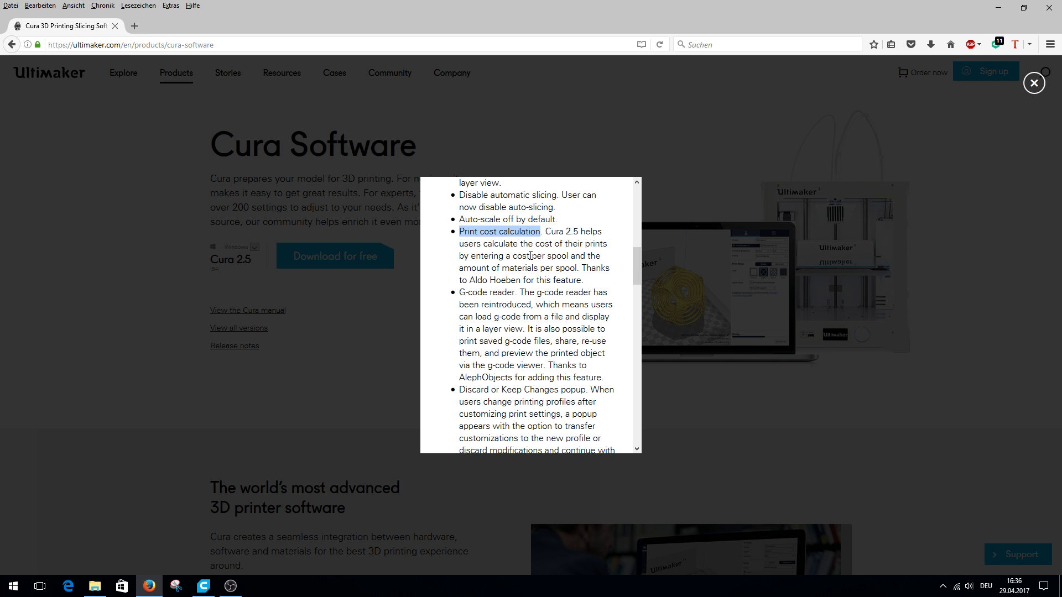
{"action": "scroll", "coordinate": [525, 273], "scroll_direction": "down", "scroll_amount": 2}
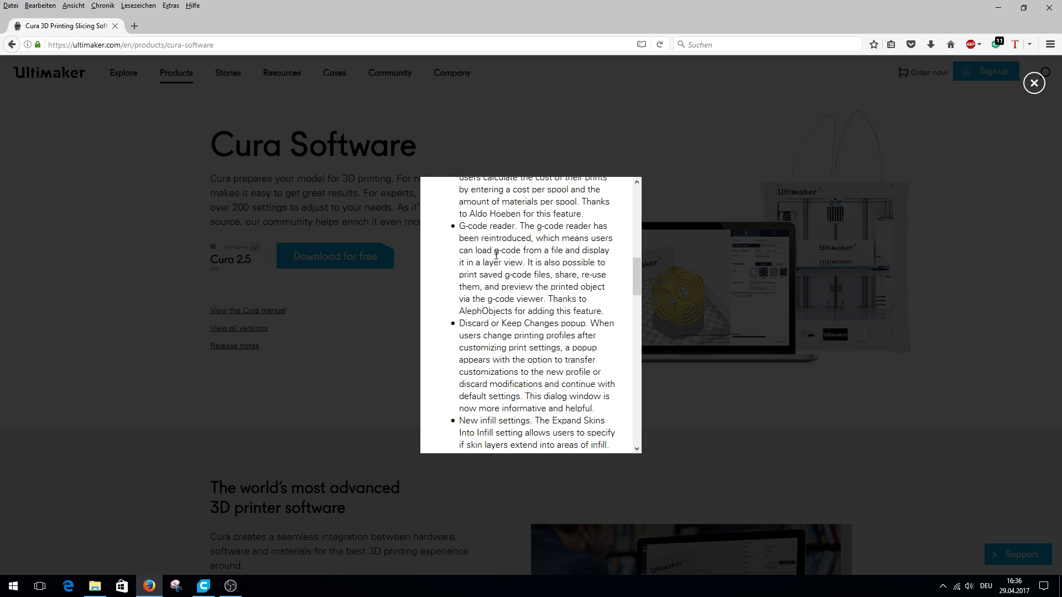
{"action": "scroll", "coordinate": [495, 260], "scroll_direction": "down", "scroll_amount": 4}
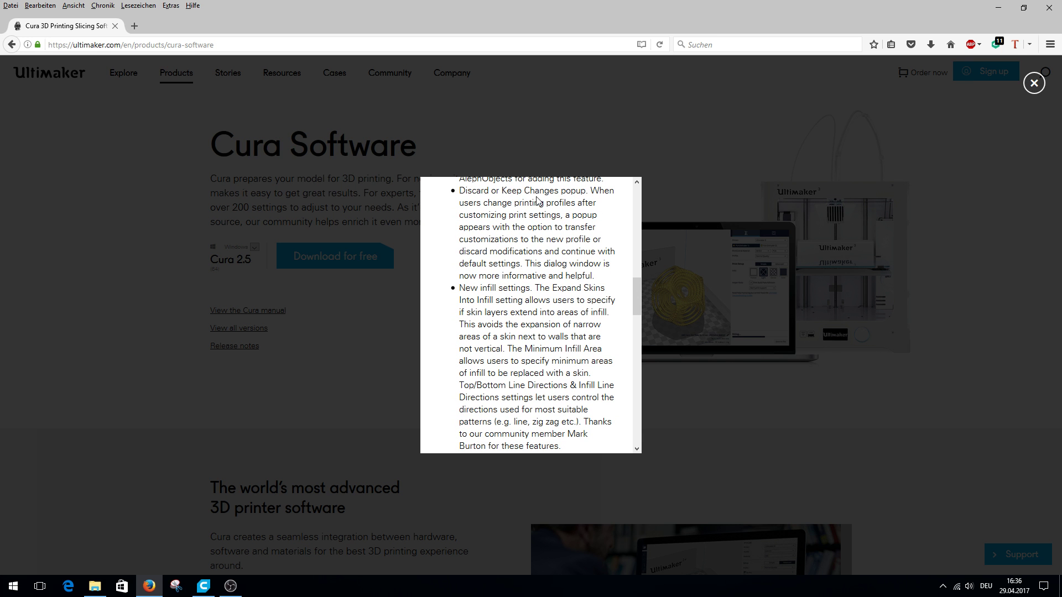
{"action": "scroll", "coordinate": [498, 226], "scroll_direction": "down", "scroll_amount": 2}
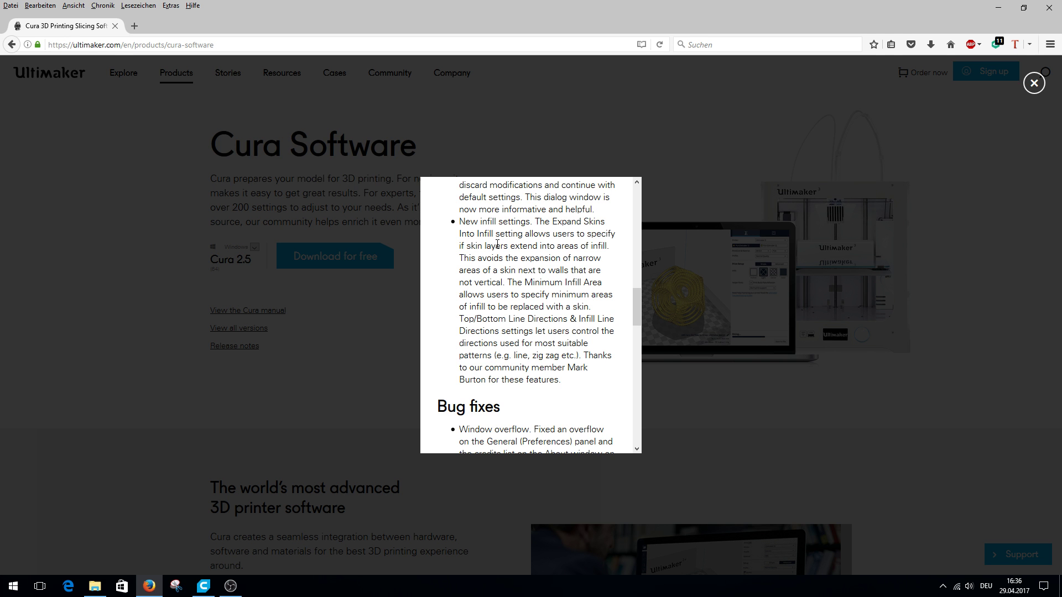
{"action": "scroll", "coordinate": [498, 244], "scroll_direction": "down", "scroll_amount": 15}
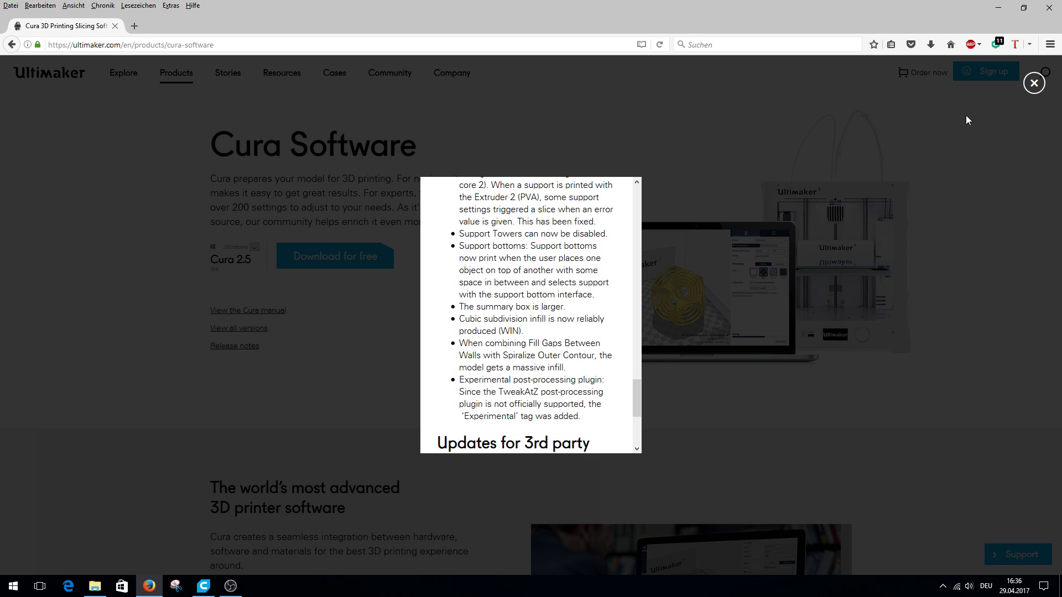
{"action": "left_click", "coordinate": [1034, 83]}
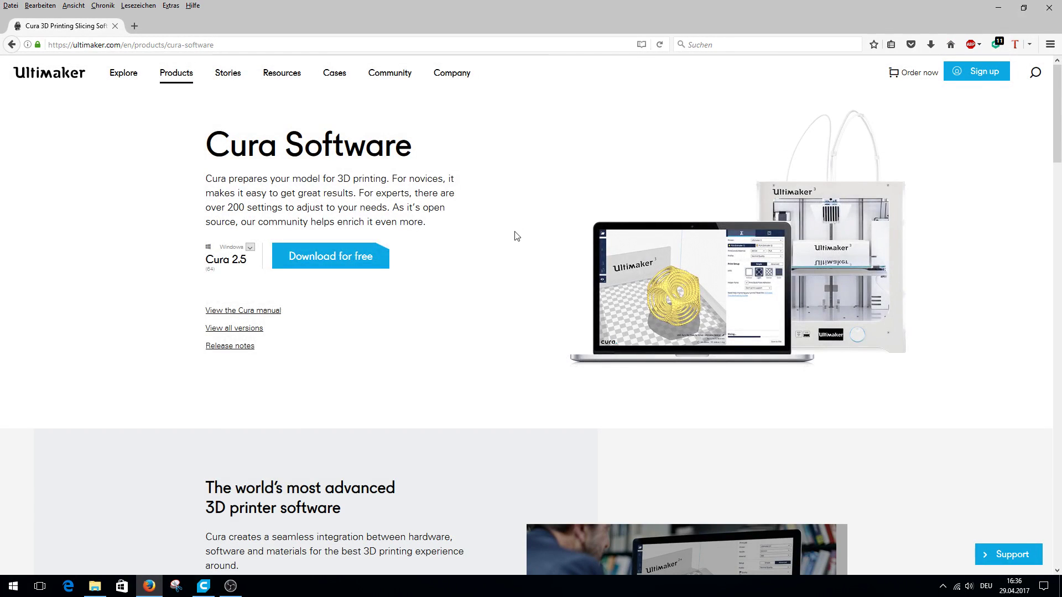
Switch to Cura, view the print monitor of the Anet A8 and return to the print setup.
{"action": "key", "text": "alt+Tab"}
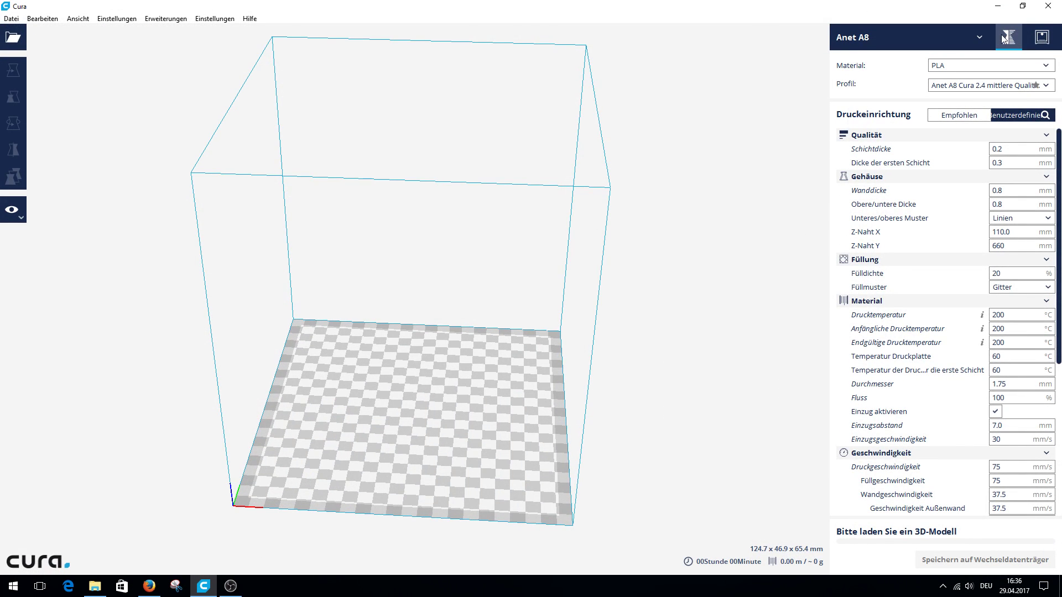
{"action": "left_click", "coordinate": [1042, 37]}
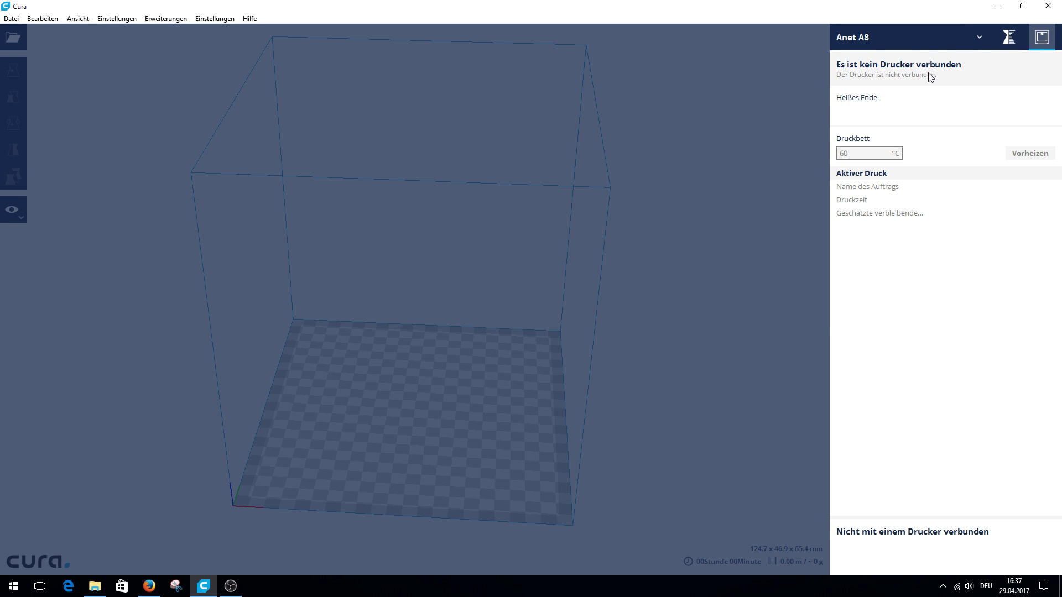
{"action": "left_click", "coordinate": [1008, 38]}
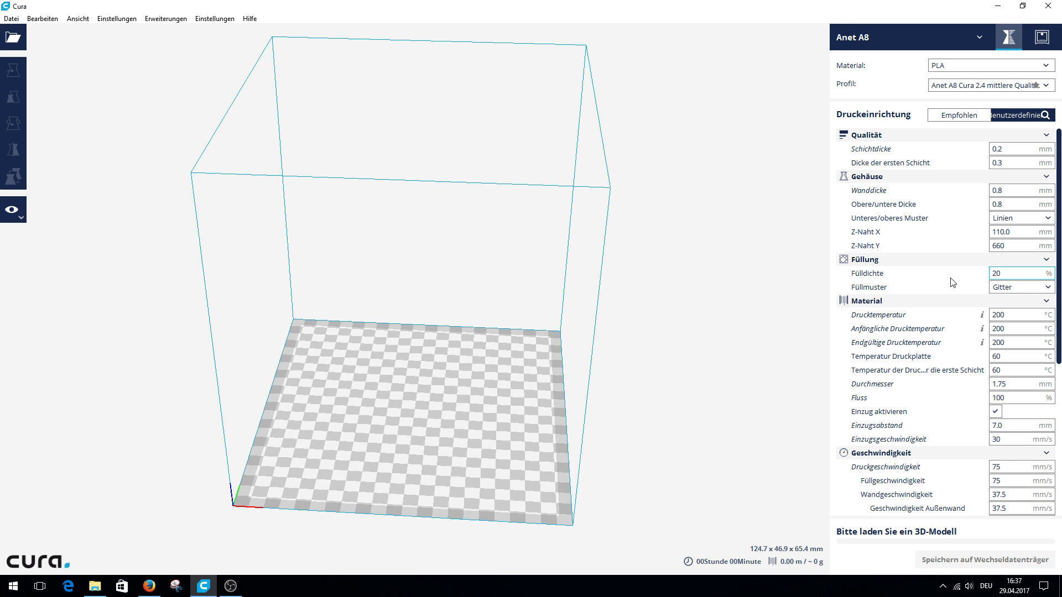
Check the installed version in the Über Cura information window and close it.
{"action": "mouse_move", "coordinate": [952, 282]}
{"action": "left_click", "coordinate": [252, 19]}
{"action": "left_click", "coordinate": [272, 77]}
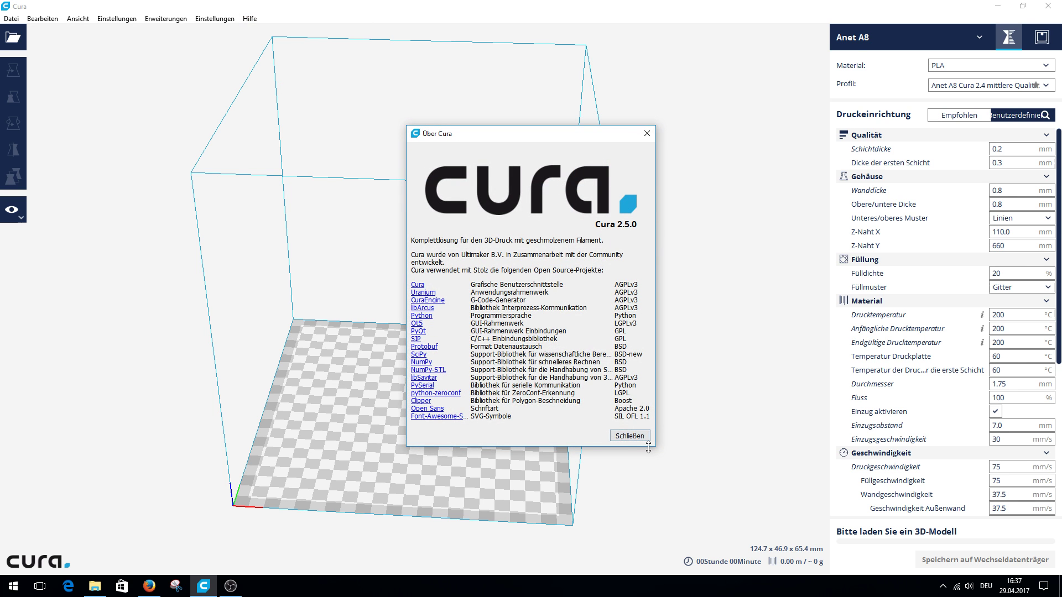
{"action": "left_click", "coordinate": [632, 437]}
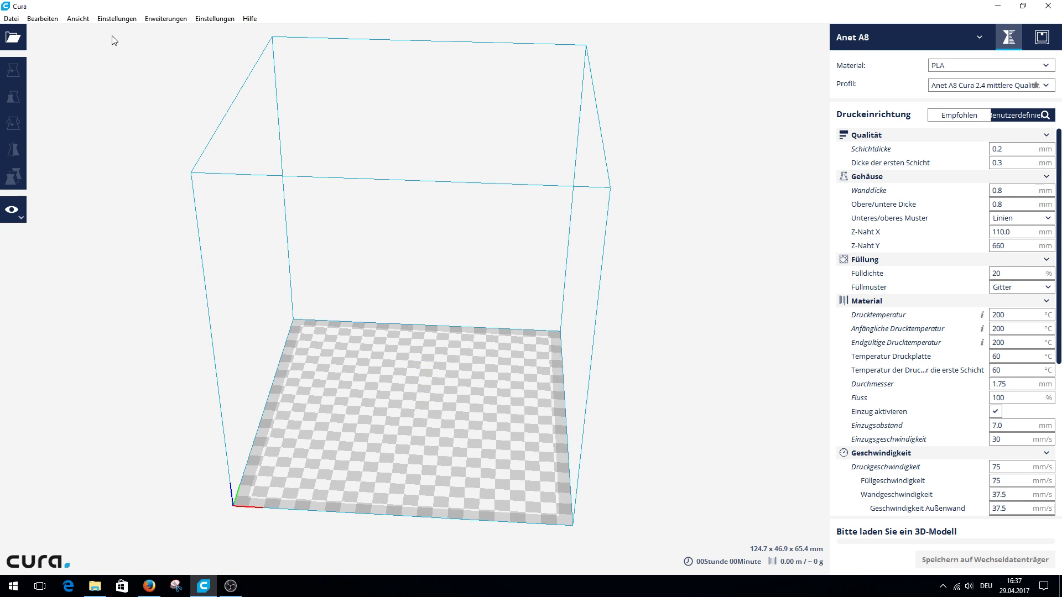
Open the Cura preferences and examine the language choices, the currency setting and the list of setting visibilities.
{"action": "left_click", "coordinate": [11, 19]}
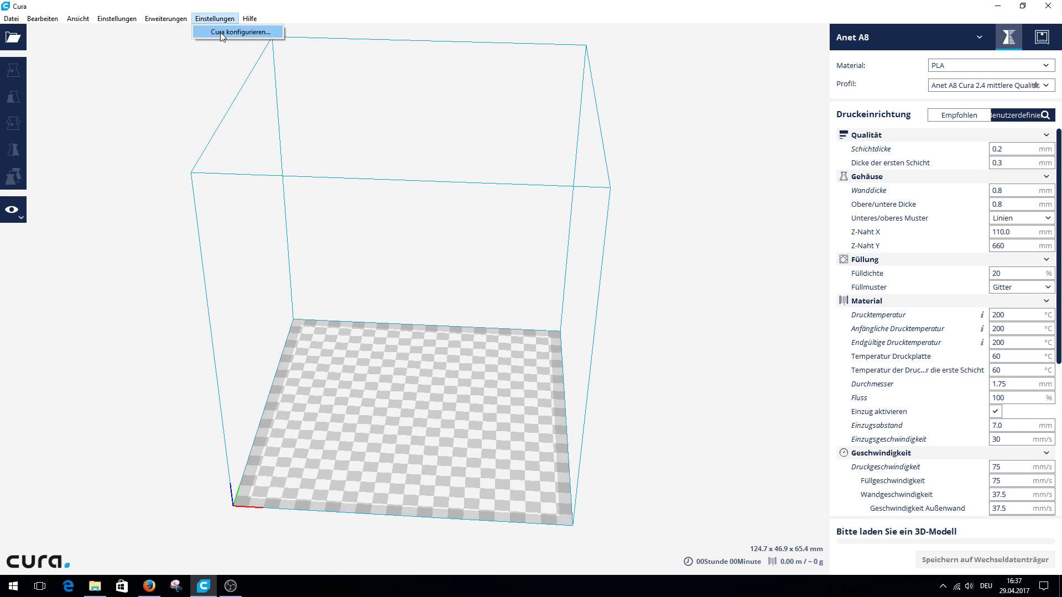
{"action": "left_click", "coordinate": [221, 32]}
{"action": "left_click", "coordinate": [486, 185]}
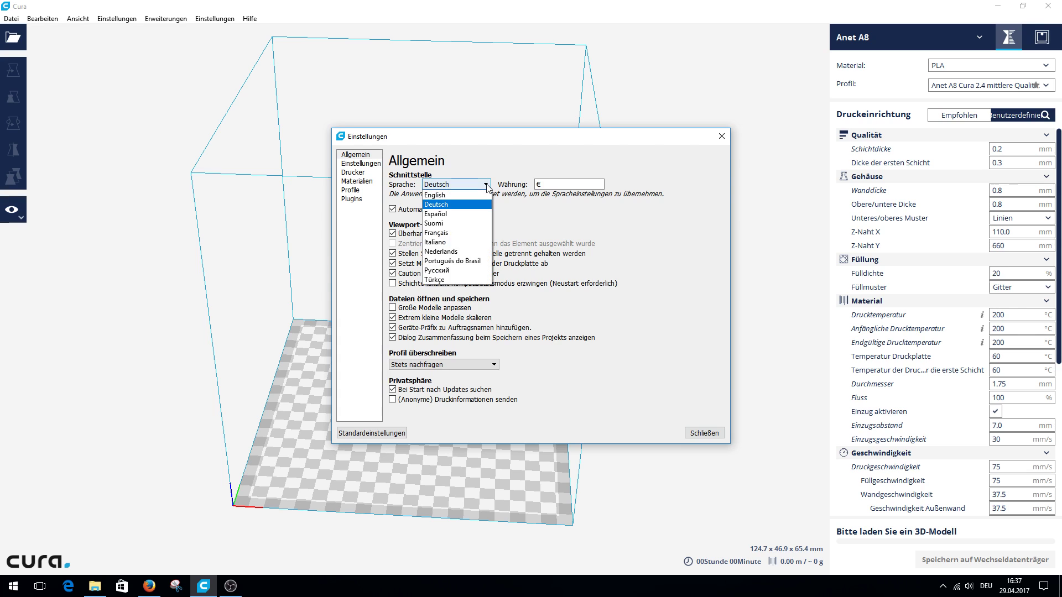
{"action": "left_click", "coordinate": [506, 161]}
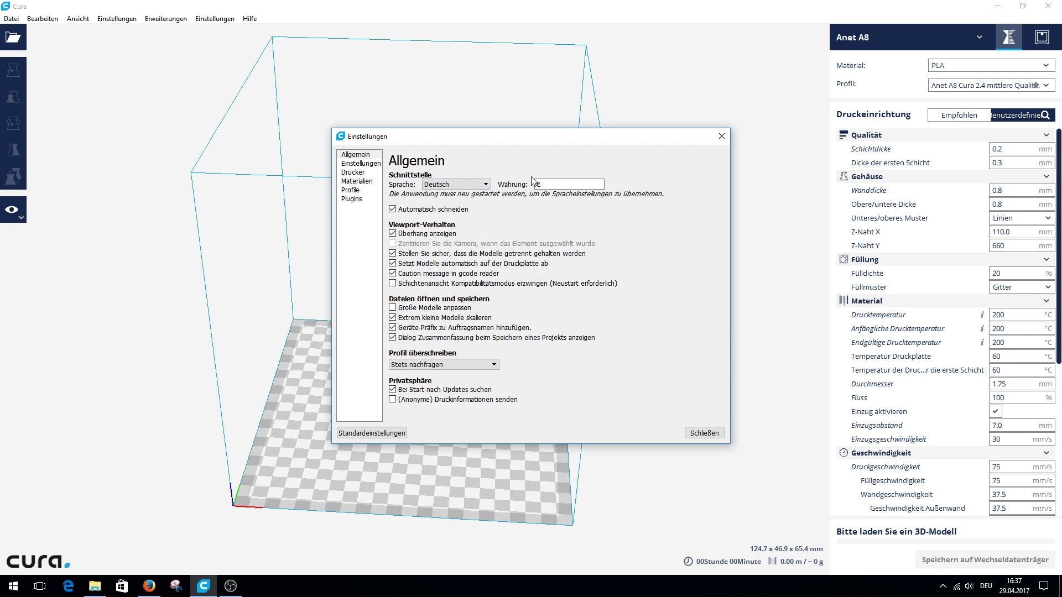
{"action": "left_click", "coordinate": [548, 185]}
{"action": "left_click", "coordinate": [362, 163]}
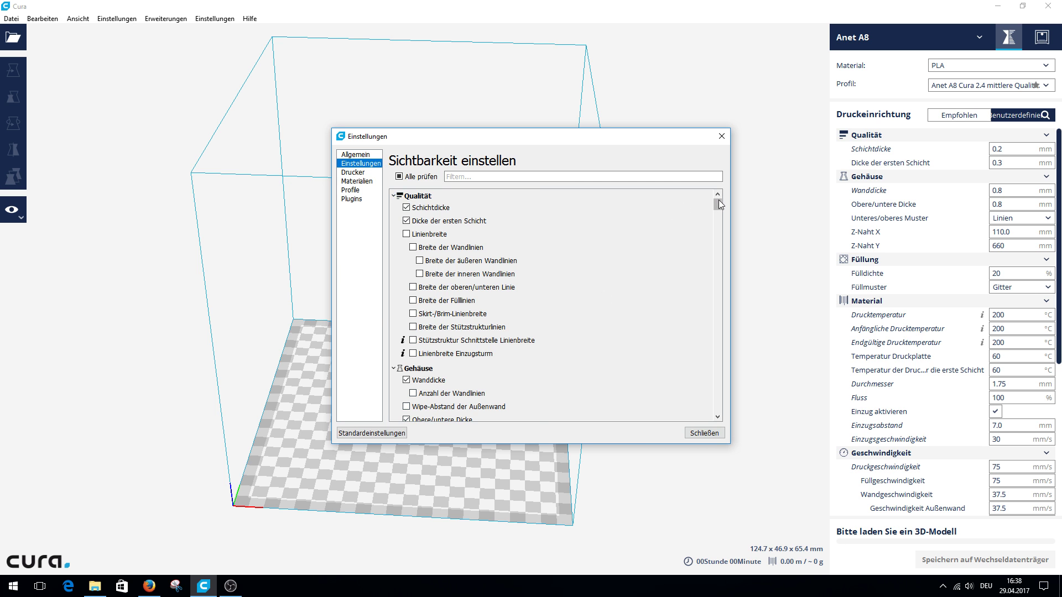
{"action": "mouse_move", "coordinate": [718, 202]}
{"action": "left_mouse_down"}
{"action": "mouse_move", "coordinate": [722, 399]}
{"action": "mouse_move", "coordinate": [718, 206]}
{"action": "left_mouse_up"}
Add a Custom FDM printer without adjusting its machine settings, and remove it from the printer list again.
{"action": "left_click", "coordinate": [360, 174]}
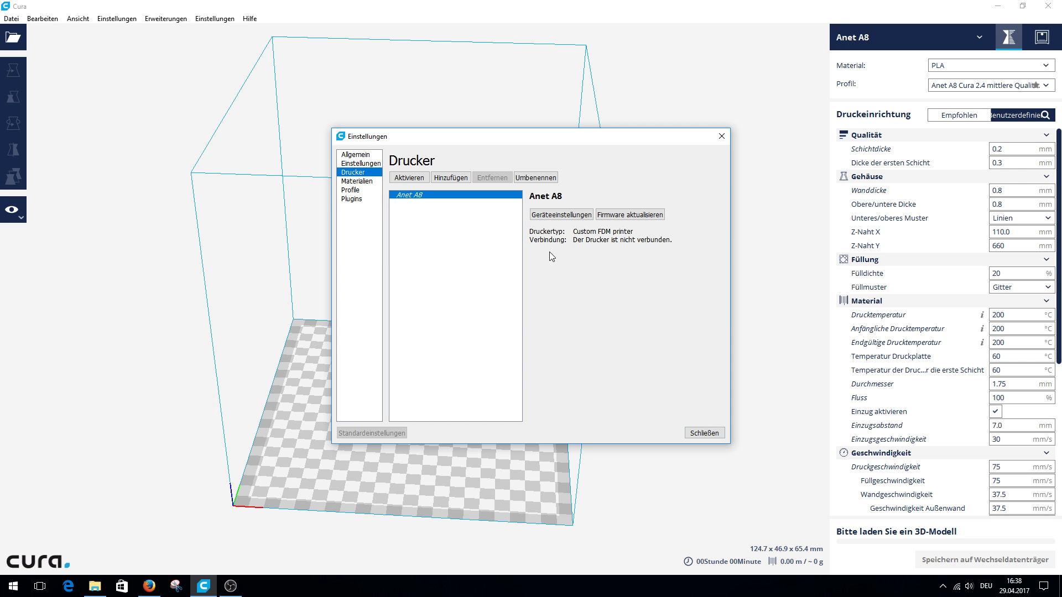
{"action": "left_click", "coordinate": [451, 177]}
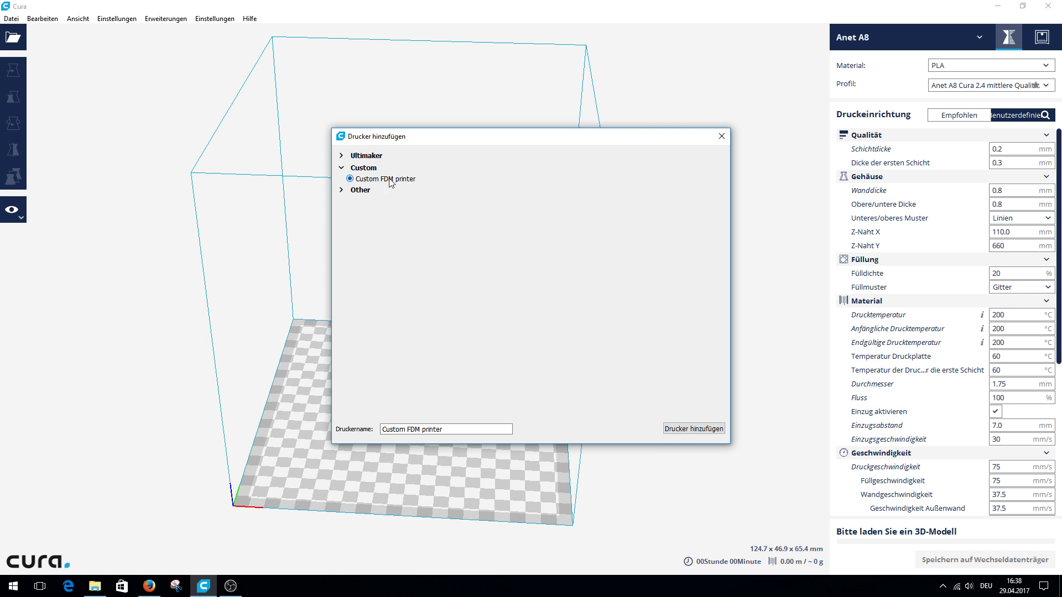
{"action": "left_click", "coordinate": [682, 431]}
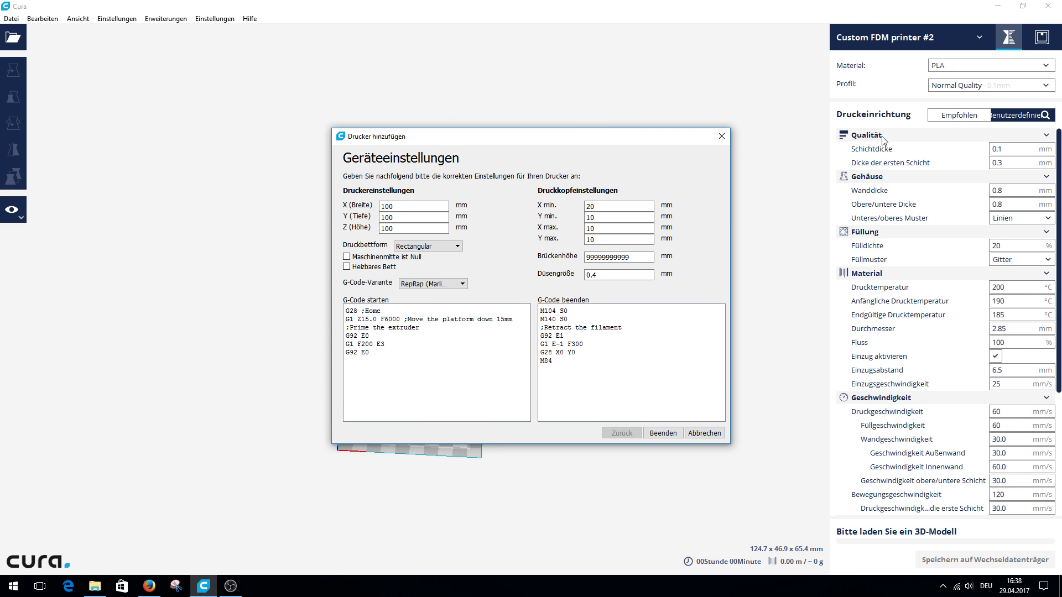
{"action": "left_click", "coordinate": [705, 433]}
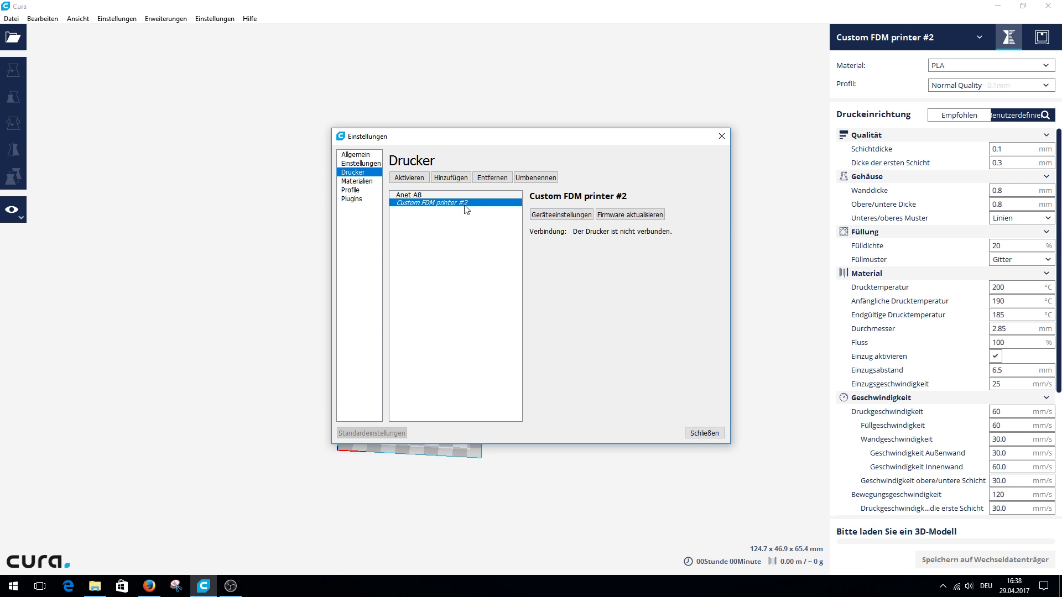
{"action": "left_click", "coordinate": [490, 178]}
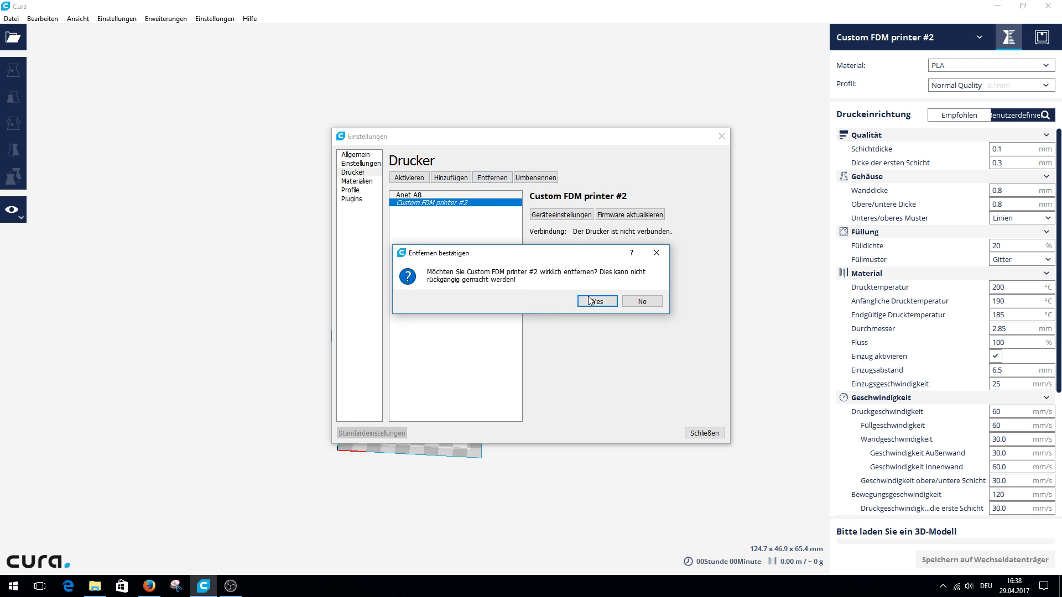
{"action": "left_click", "coordinate": [591, 300]}
Open the machine settings of the Anet A8 and examine its build volume dimensions.
{"action": "left_click", "coordinate": [562, 216]}
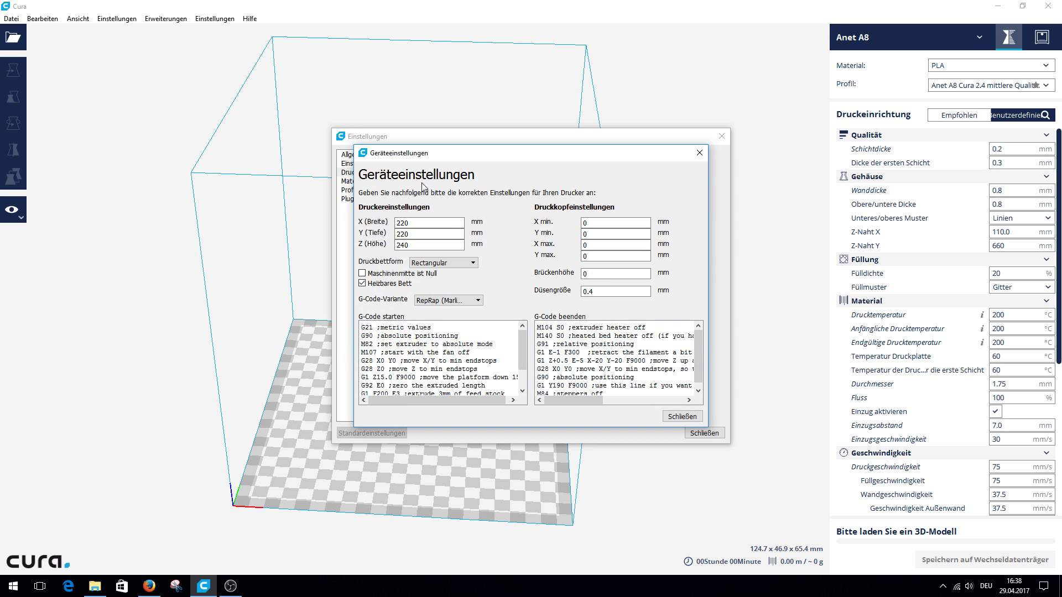
{"action": "left_click", "coordinate": [413, 224]}
{"action": "left_click", "coordinate": [411, 234]}
{"action": "key", "text": "Left"}
{"action": "key", "text": "shift+Left"}
{"action": "key", "text": "End"}
Examine the available build plate shapes and G-code variants for the Anet A8, keeping the current choices.
{"action": "left_click", "coordinate": [472, 262]}
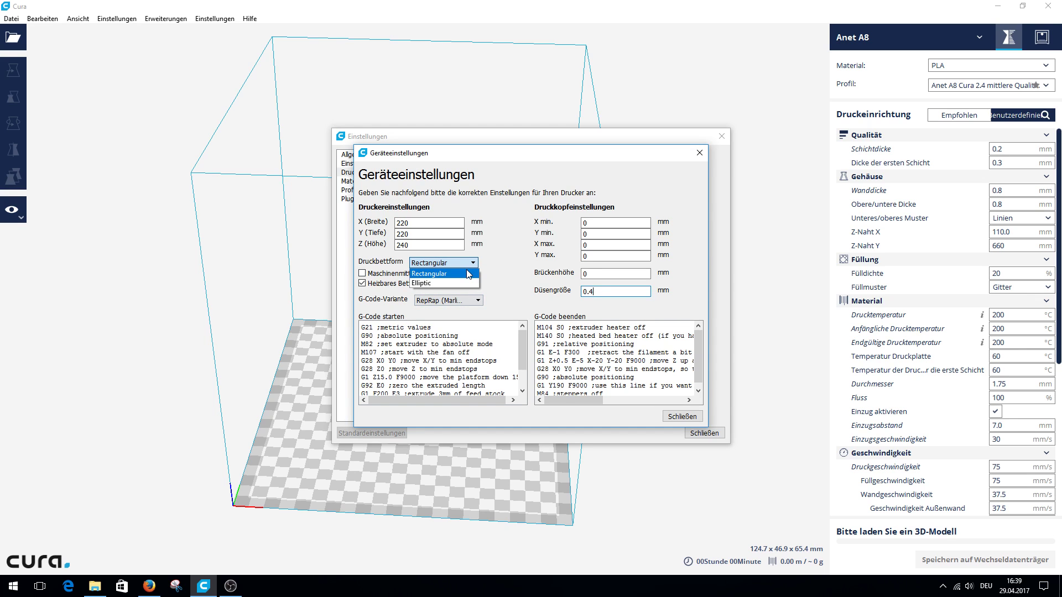
{"action": "left_click", "coordinate": [522, 257]}
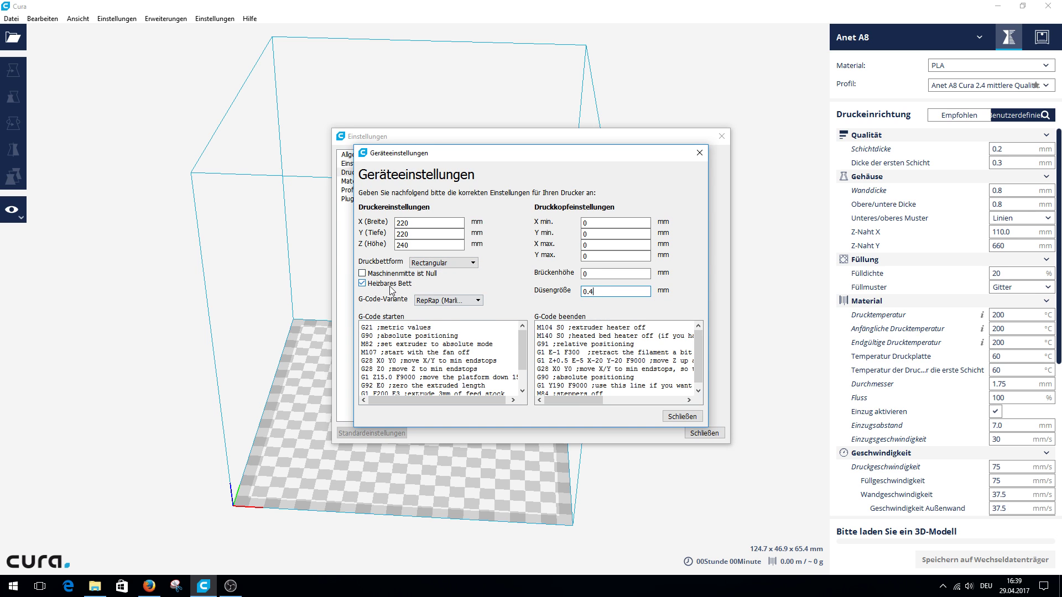
{"action": "left_click", "coordinate": [478, 301]}
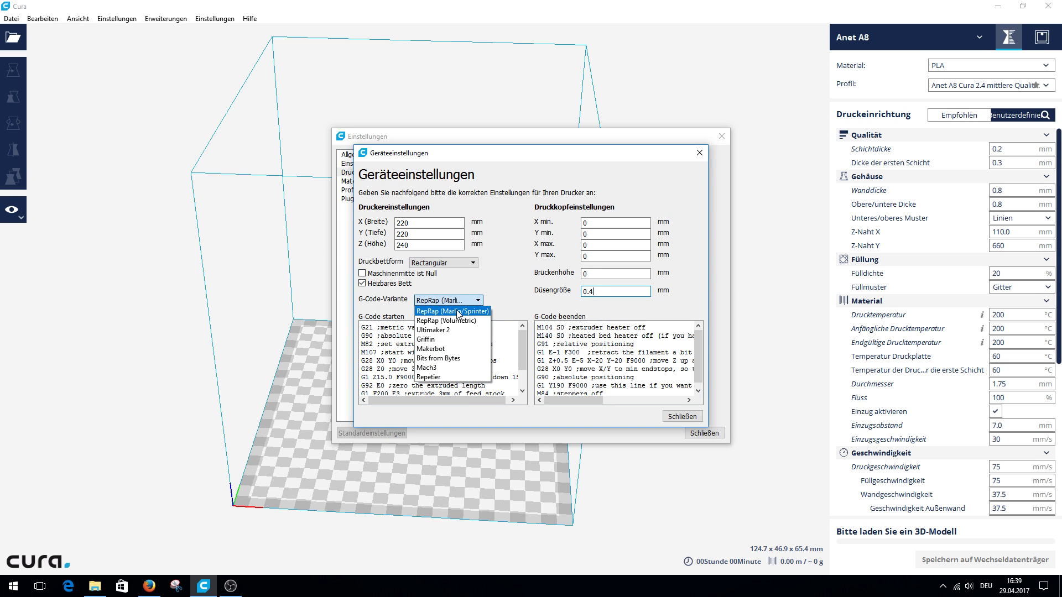
{"action": "left_click", "coordinate": [503, 276]}
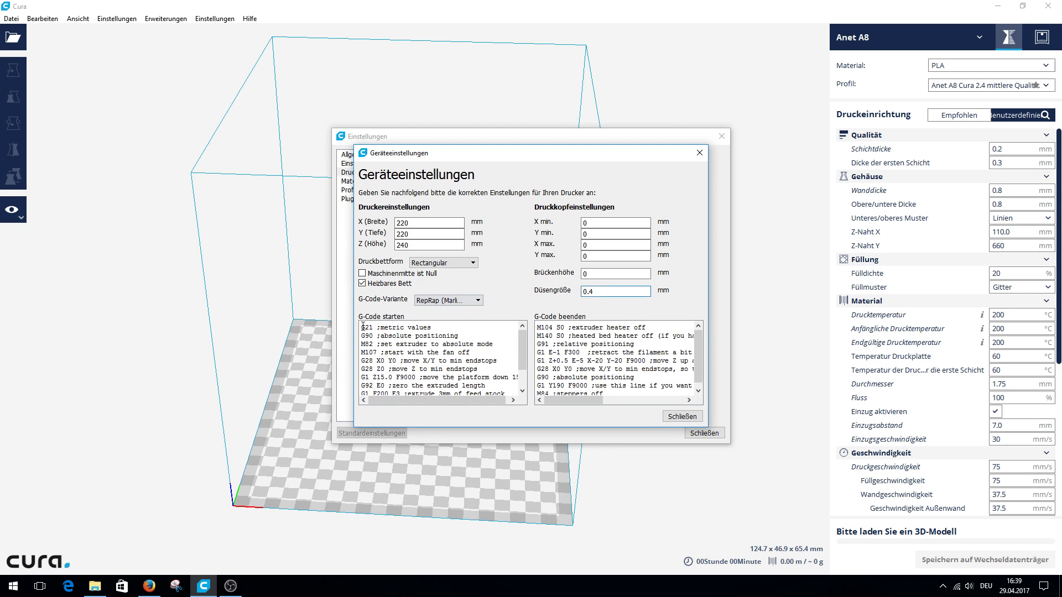
Highlight the complete start and end G-code of the Anet A8 for review and close the machine settings.
{"action": "left_click_drag", "start_coordinate": [363, 326], "coordinate": [477, 445]}
{"action": "left_click_drag", "start_coordinate": [536, 327], "coordinate": [637, 424]}
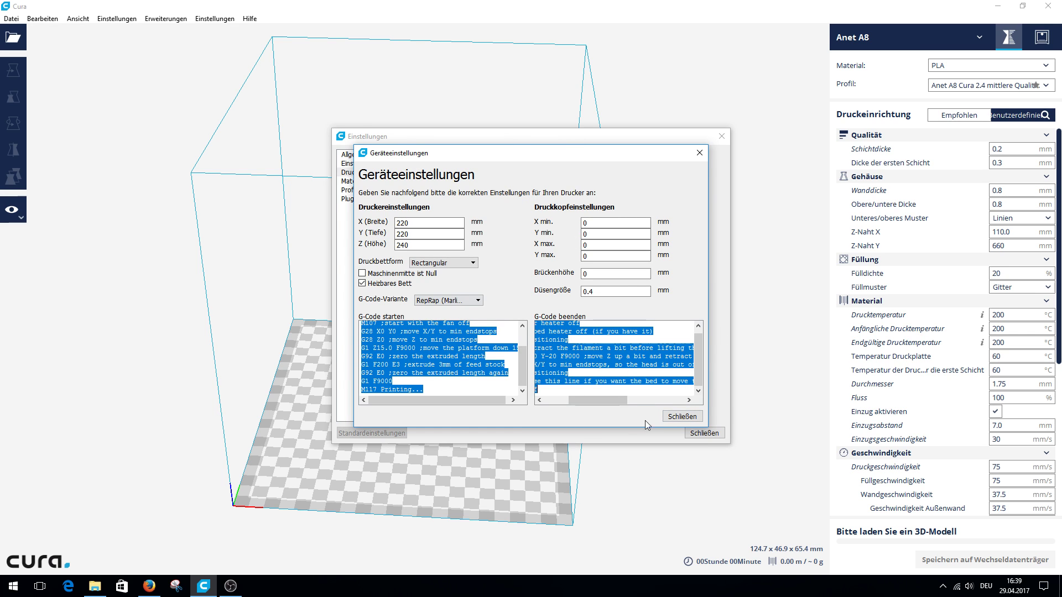
{"action": "left_click", "coordinate": [682, 417]}
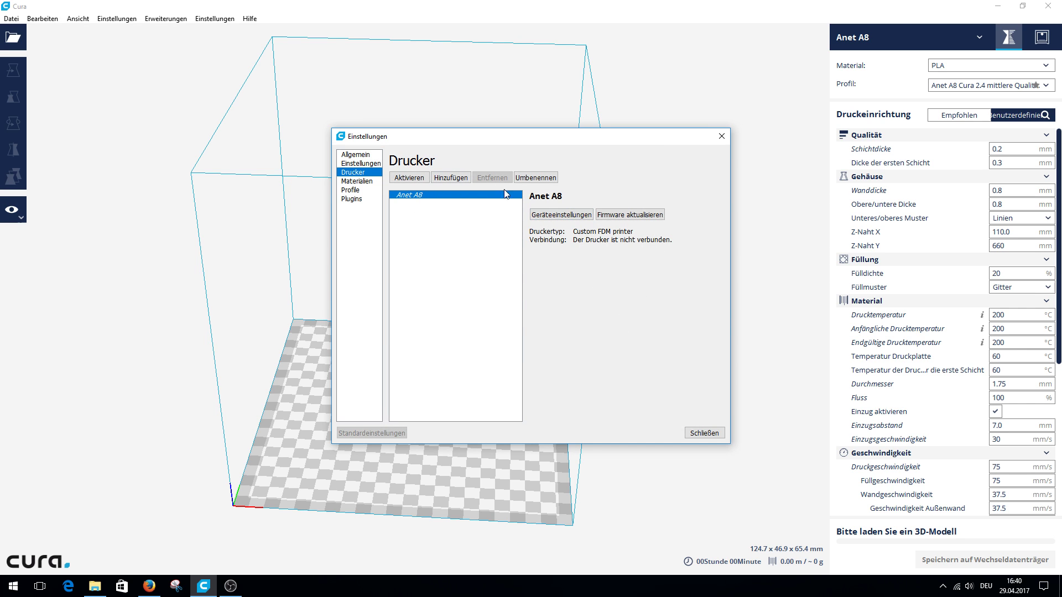
Show the rename dialog for the Anet A8, cancel it without changing the name, and close the preferences.
{"action": "left_click", "coordinate": [536, 177]}
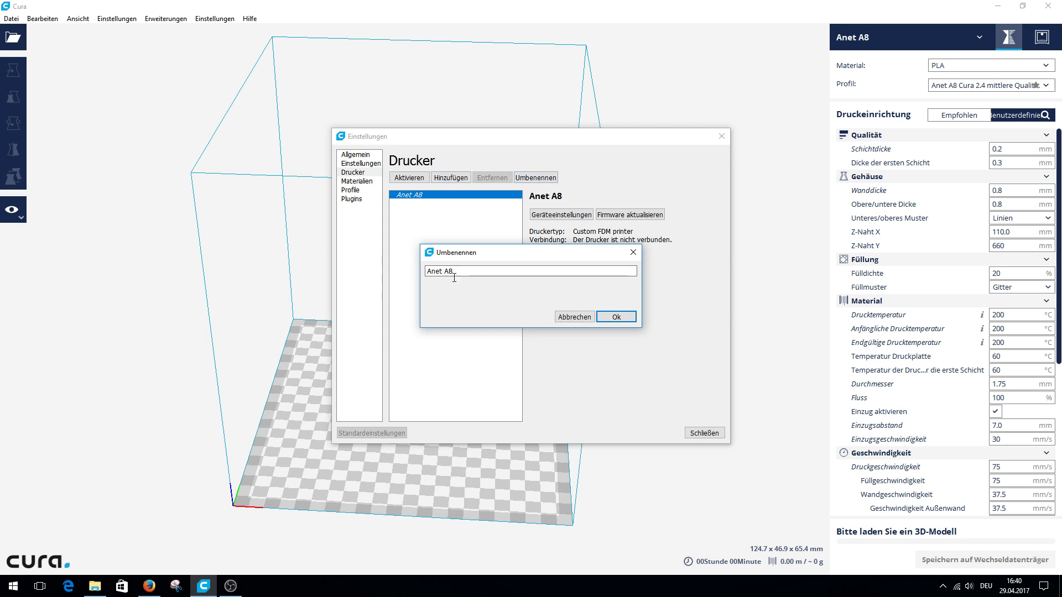
{"action": "left_click", "coordinate": [570, 318]}
{"action": "left_click", "coordinate": [696, 434]}
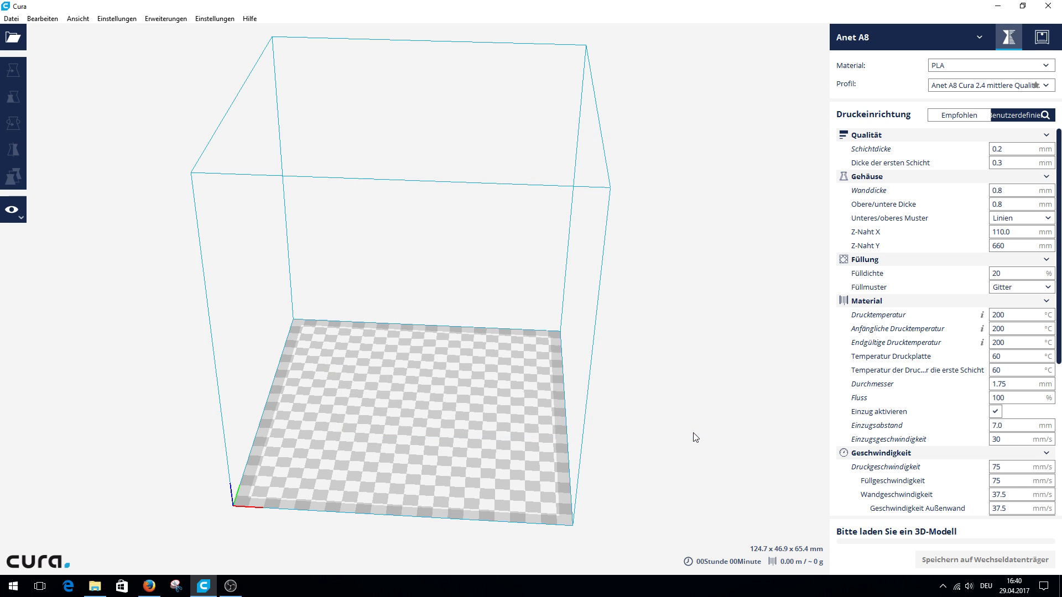
Examine the printer selection list with its options for adding and managing printers, keeping the Anet A8 active.
{"action": "left_click", "coordinate": [965, 36]}
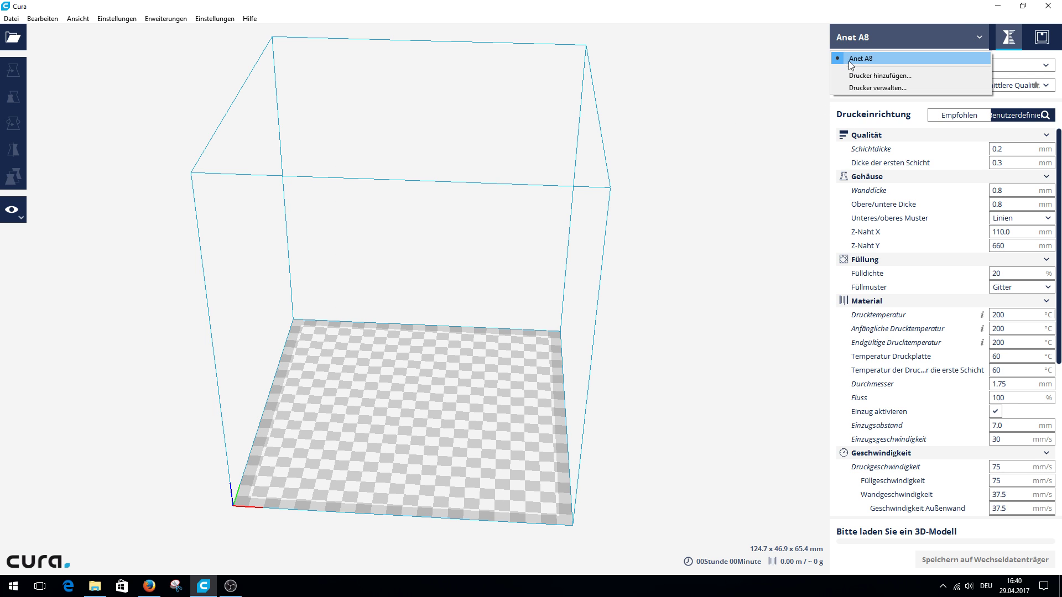
{"action": "left_click", "coordinate": [927, 31]}
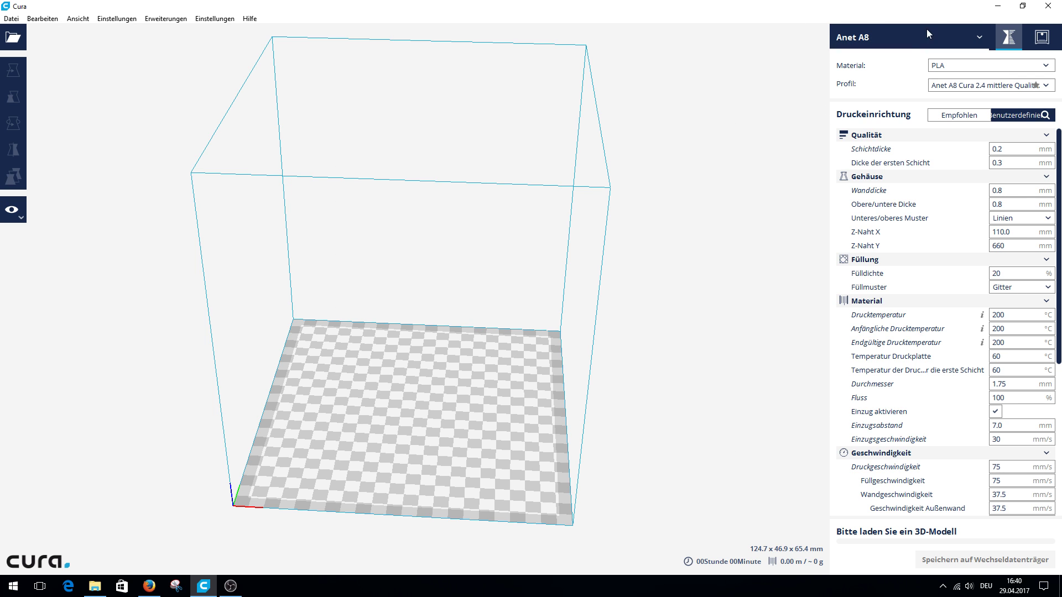
{"action": "left_click", "coordinate": [959, 37]}
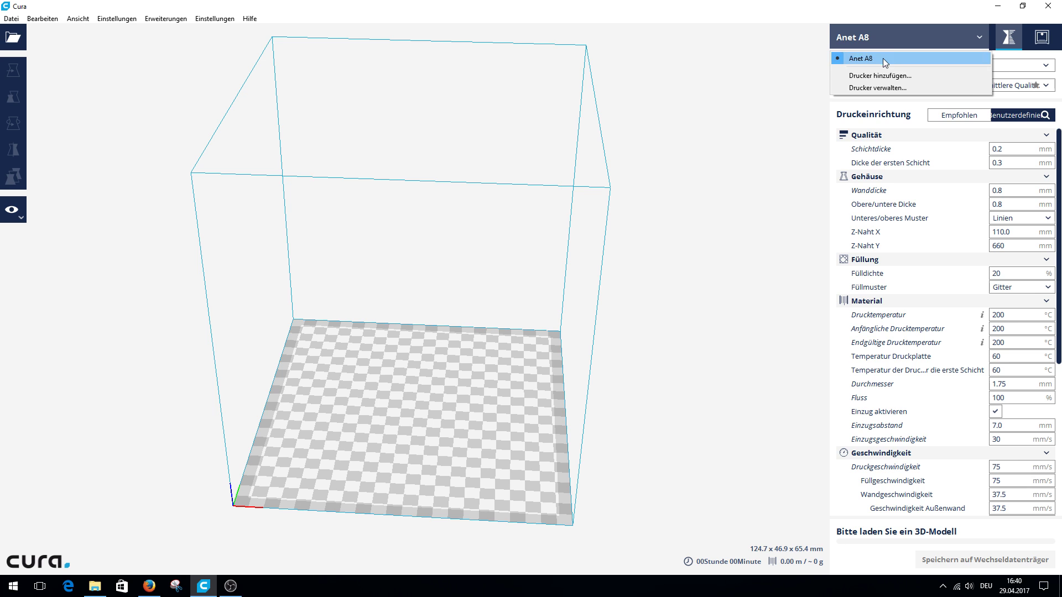
Open the material preferences for the Anet A8 and look through the full list of available filaments.
{"action": "left_click", "coordinate": [214, 19]}
{"action": "left_click", "coordinate": [223, 31]}
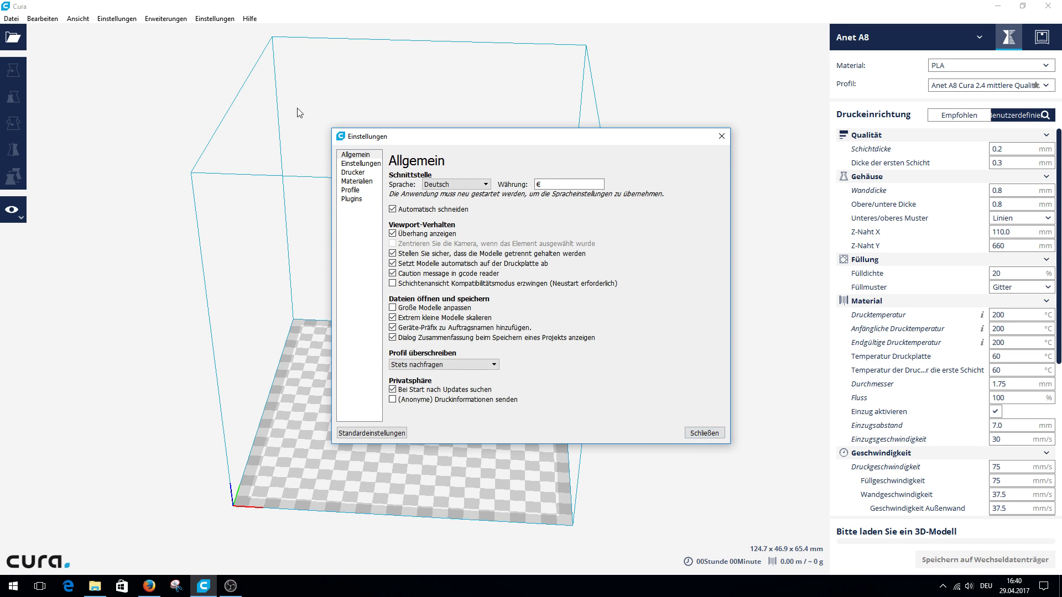
{"action": "left_click", "coordinate": [361, 181]}
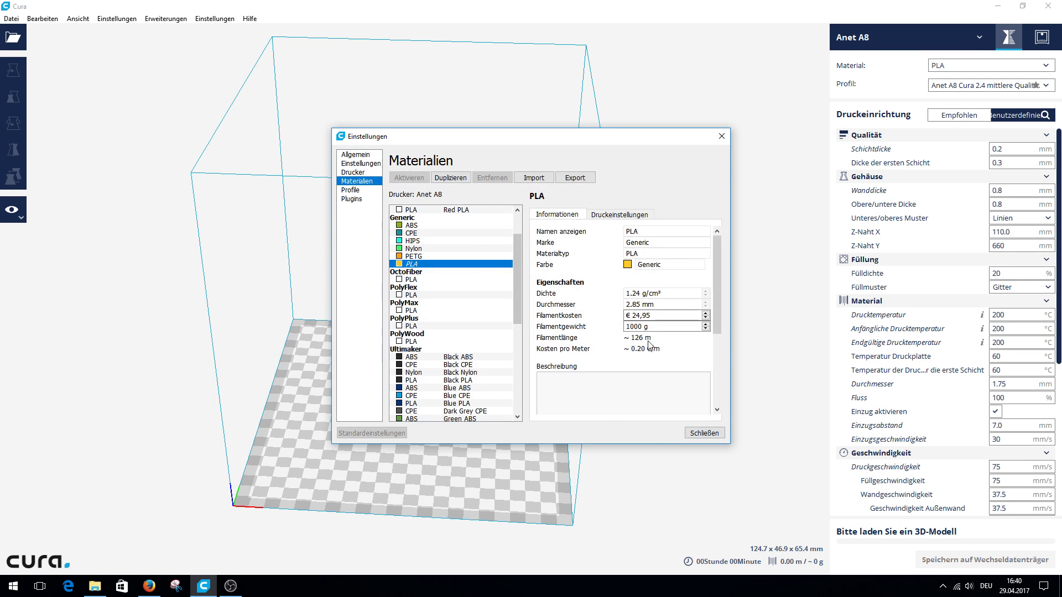
{"action": "scroll", "coordinate": [512, 294], "scroll_direction": "down", "scroll_amount": 3}
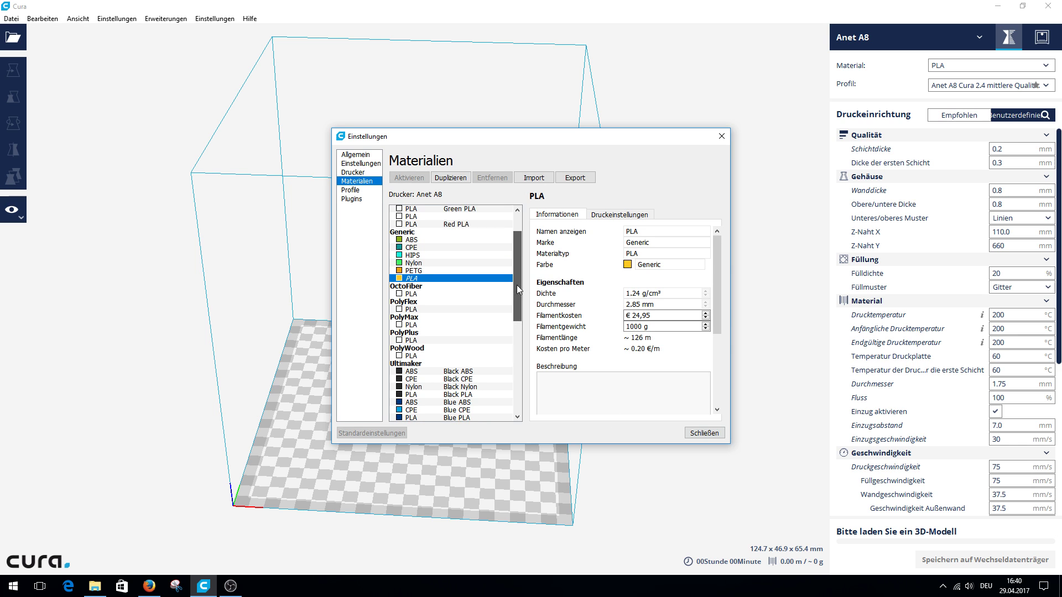
{"action": "scroll", "coordinate": [503, 395], "scroll_direction": "down", "scroll_amount": 5}
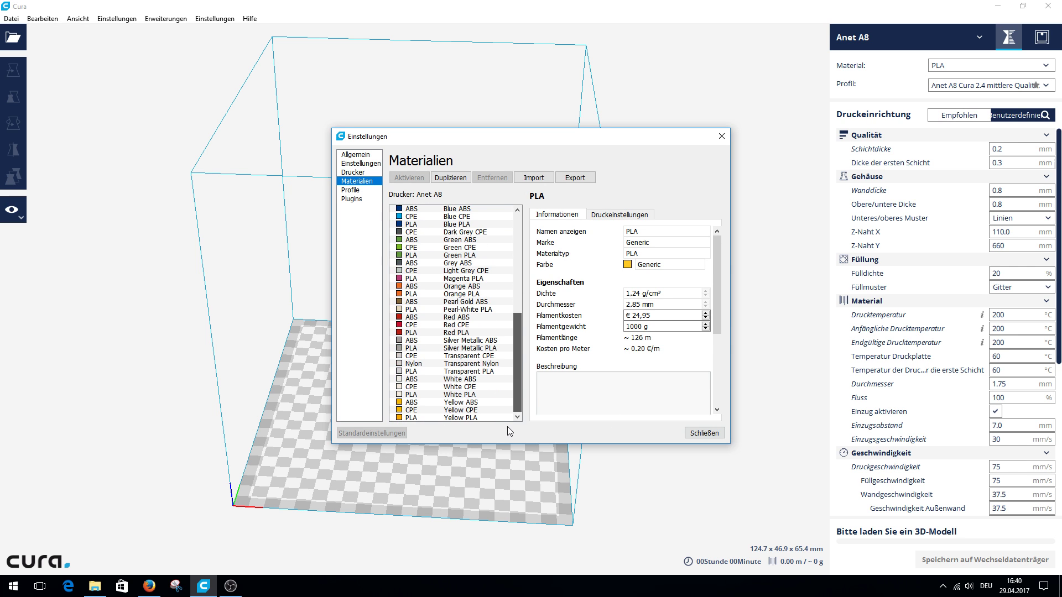
{"action": "left_click_drag", "start_coordinate": [517, 362], "coordinate": [513, 260]}
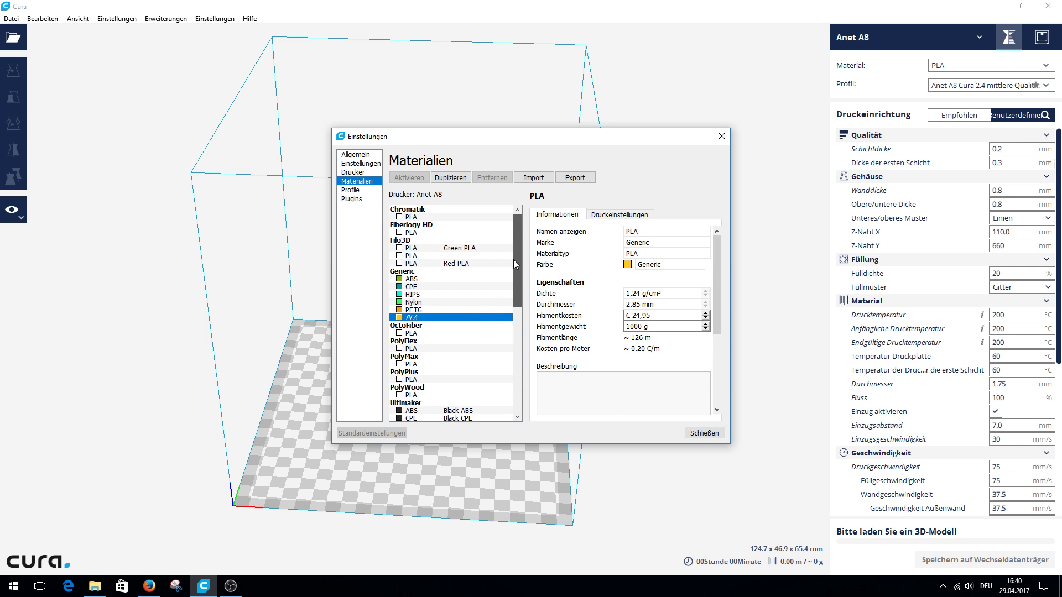
Examine the filament cost and weight properties of the Chromatik PLA, leaving them as they are, and close the preferences.
{"action": "left_click", "coordinate": [409, 219]}
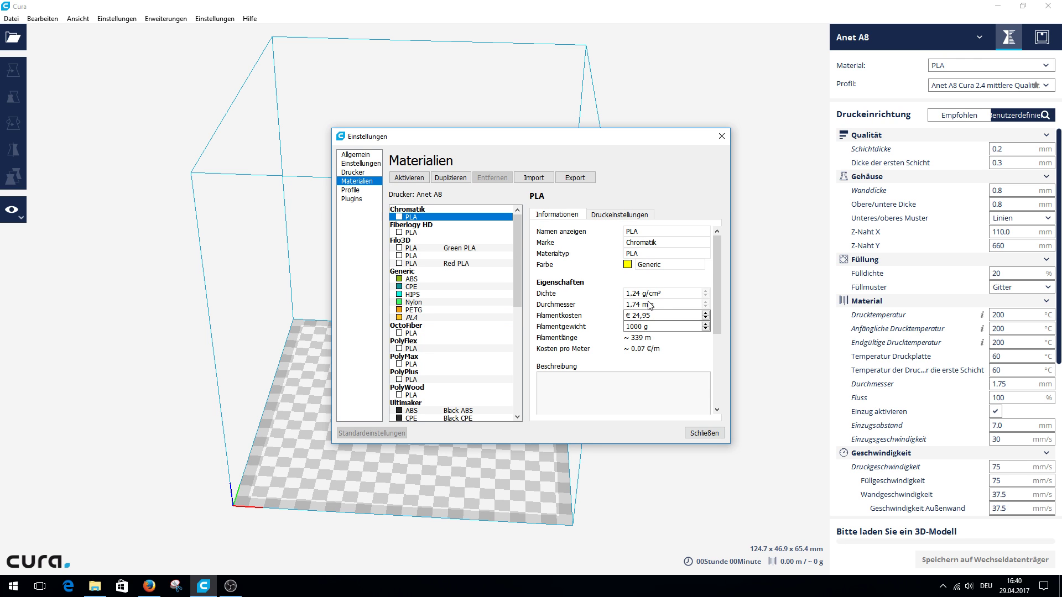
{"action": "left_click", "coordinate": [628, 318]}
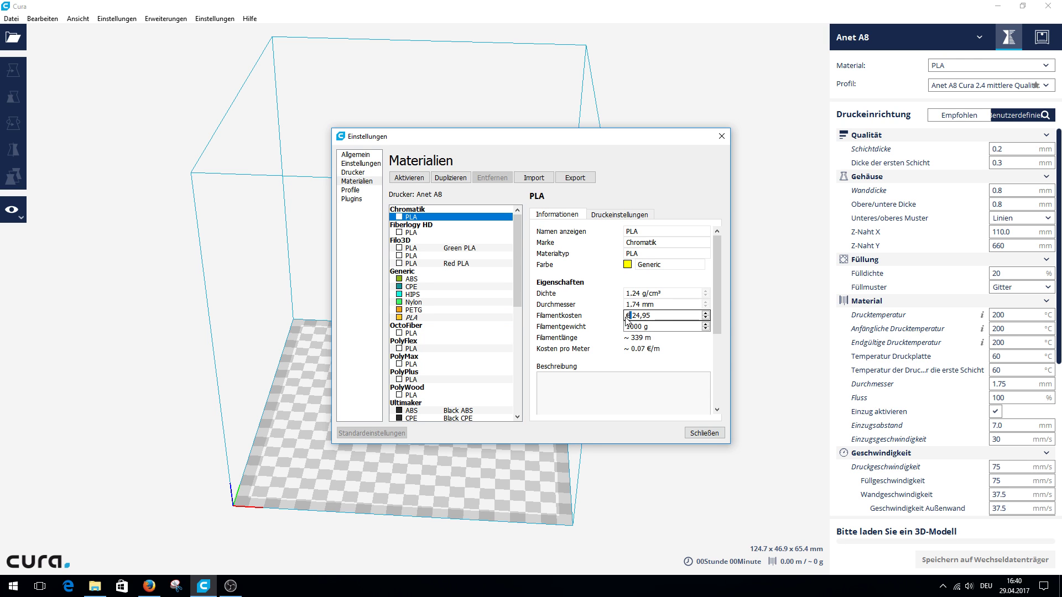
{"action": "double_click", "coordinate": [652, 327]}
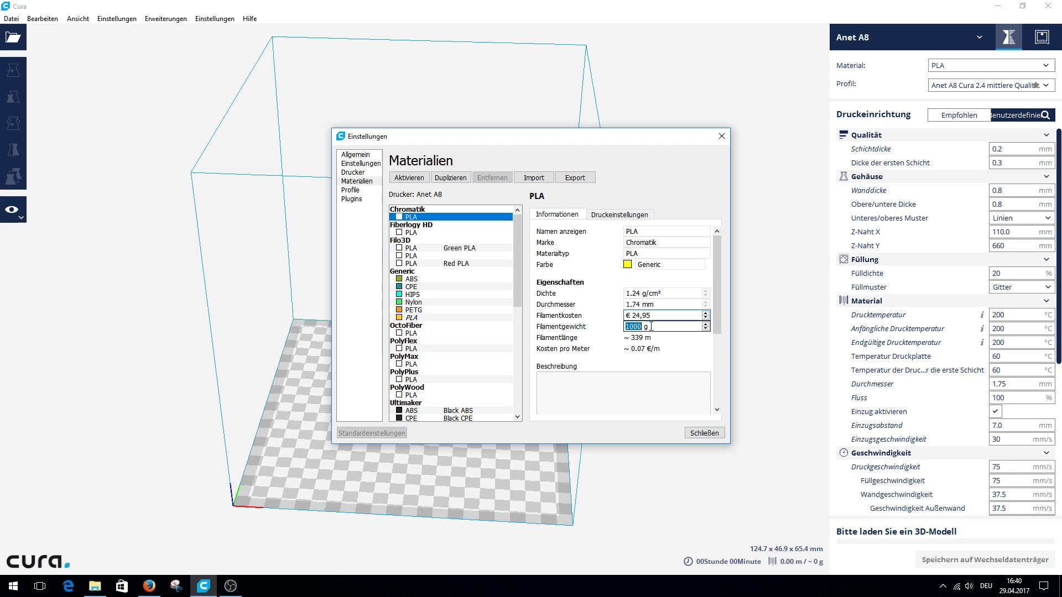
{"action": "left_click", "coordinate": [652, 326]}
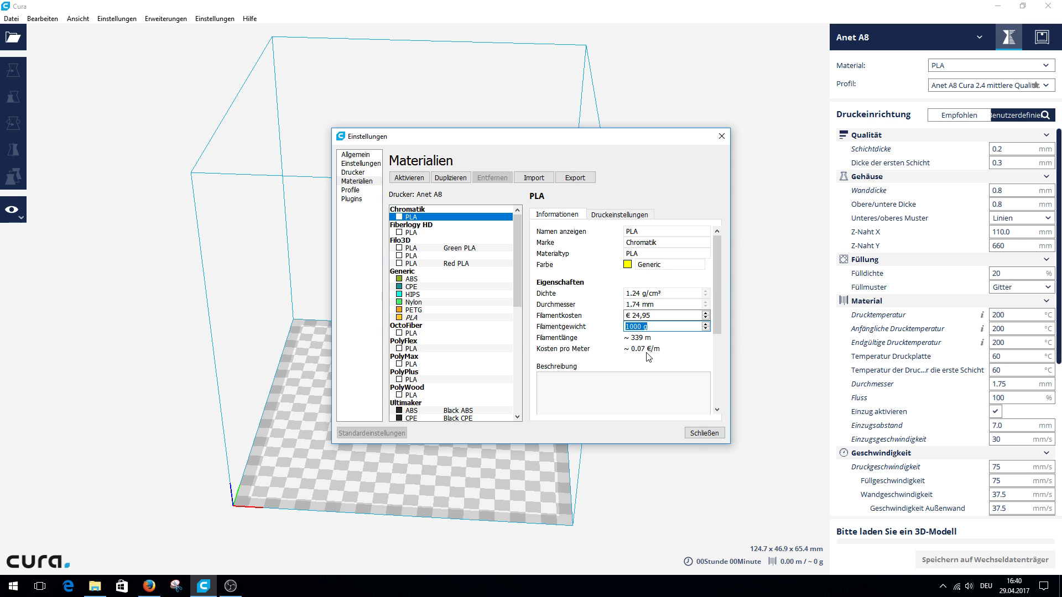
{"action": "left_click", "coordinate": [701, 434]}
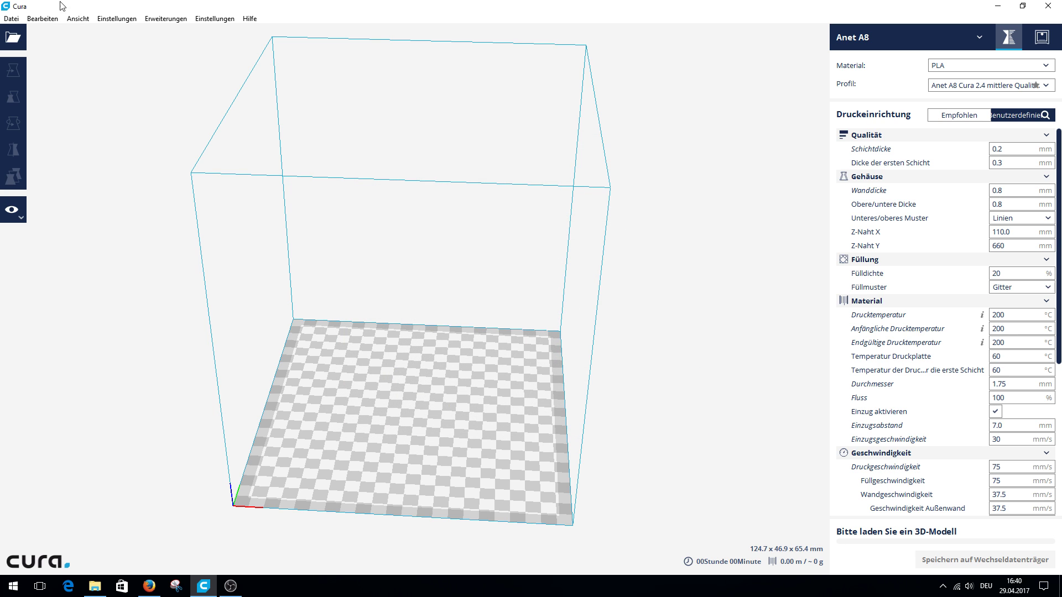
Load the AA_viking-house-mid-roof model onto the build plate.
{"action": "left_click", "coordinate": [11, 18]}
{"action": "left_click", "coordinate": [50, 36]}
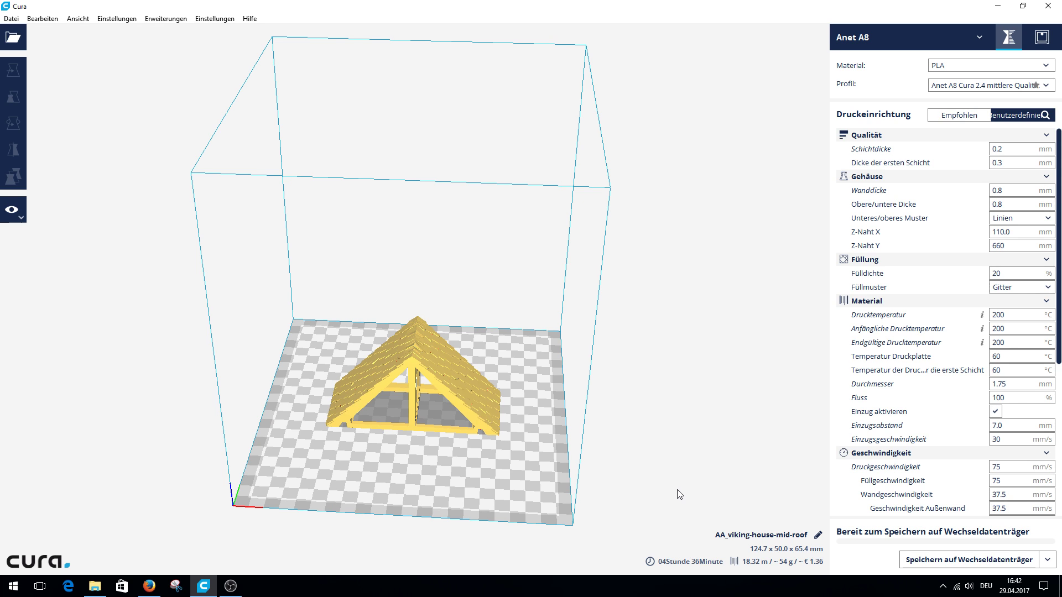
Look through the materials, print profiles and plugins in the preferences and close them.
{"action": "left_click", "coordinate": [212, 19]}
{"action": "left_click", "coordinate": [225, 37]}
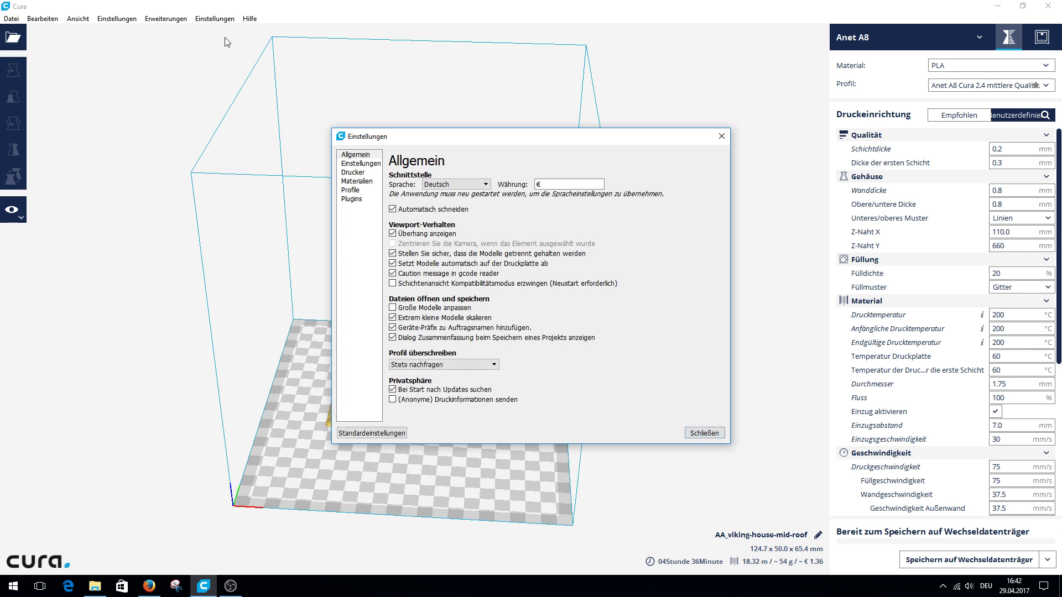
{"action": "left_click", "coordinate": [357, 181]}
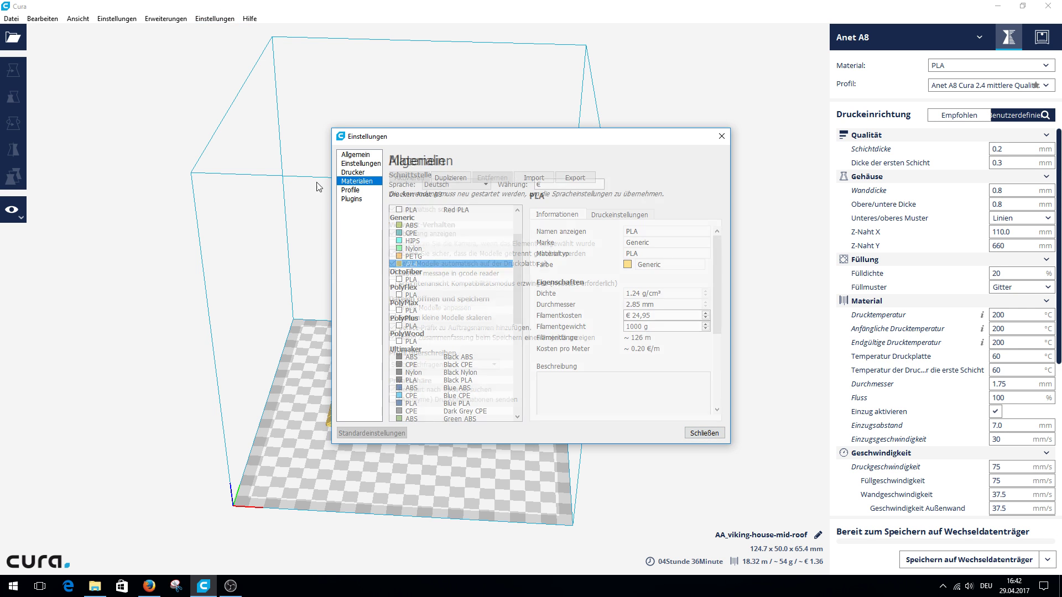
{"action": "left_click", "coordinate": [353, 190]}
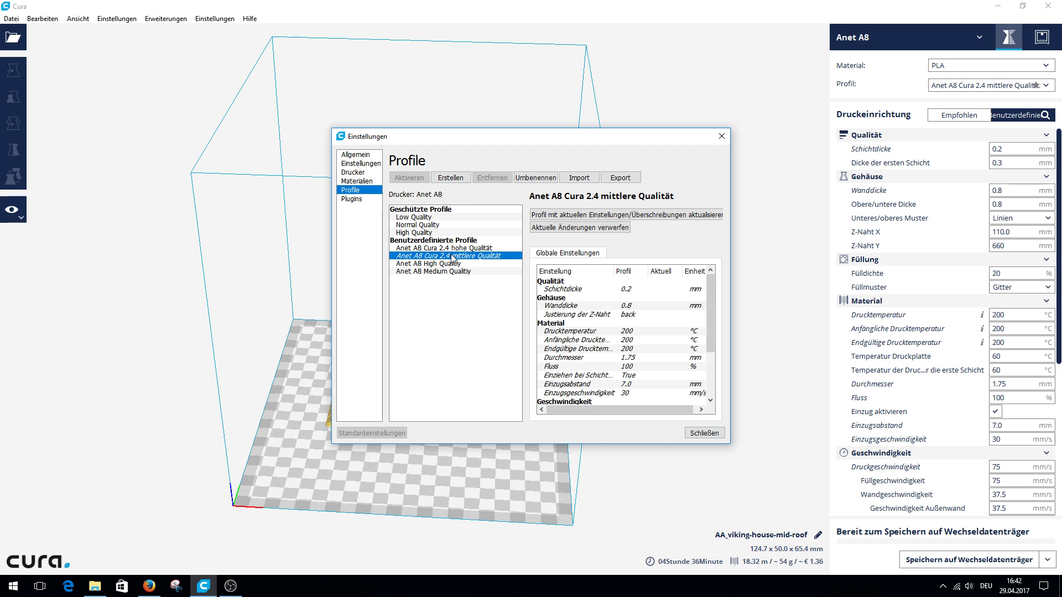
{"action": "left_click", "coordinate": [352, 199]}
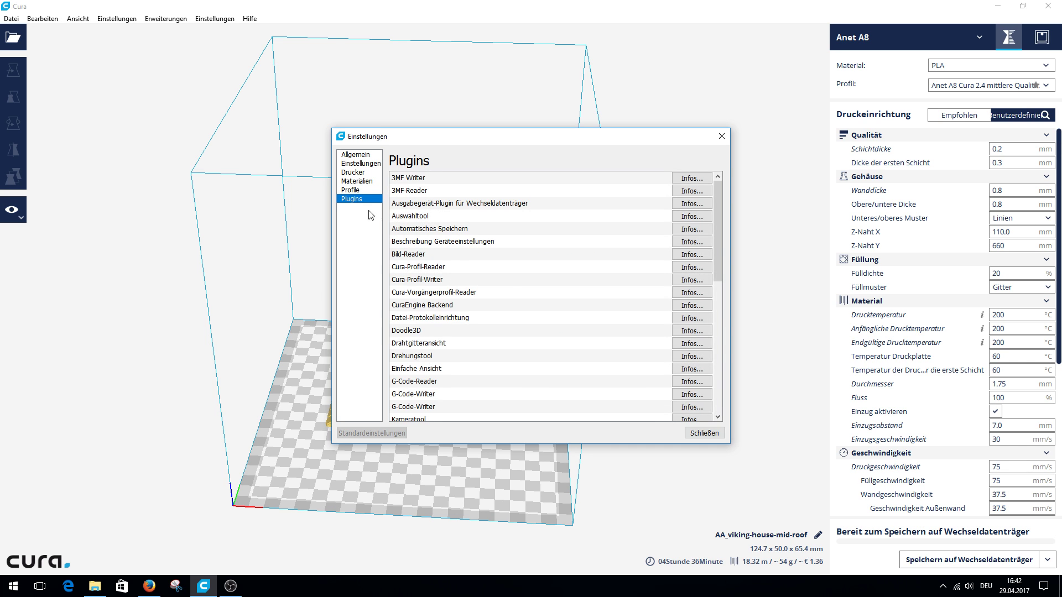
{"action": "left_click", "coordinate": [698, 434]}
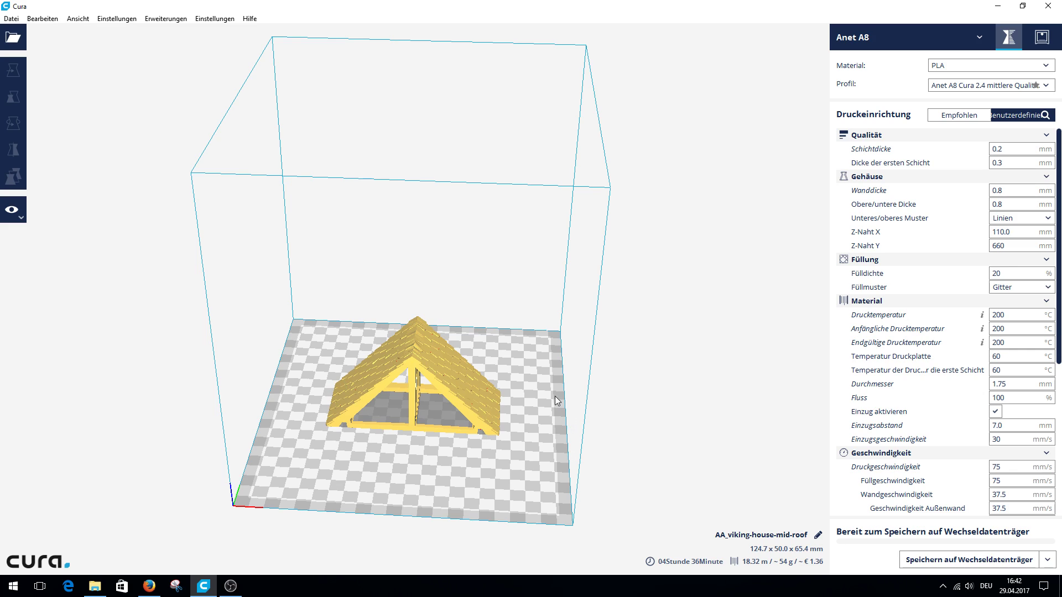
Move the roof model on the build plate to about X 6.4 mm, Y 24.7 mm and show its scaling options.
{"action": "right_click_drag", "start_coordinate": [539, 371], "coordinate": [430, 407]}
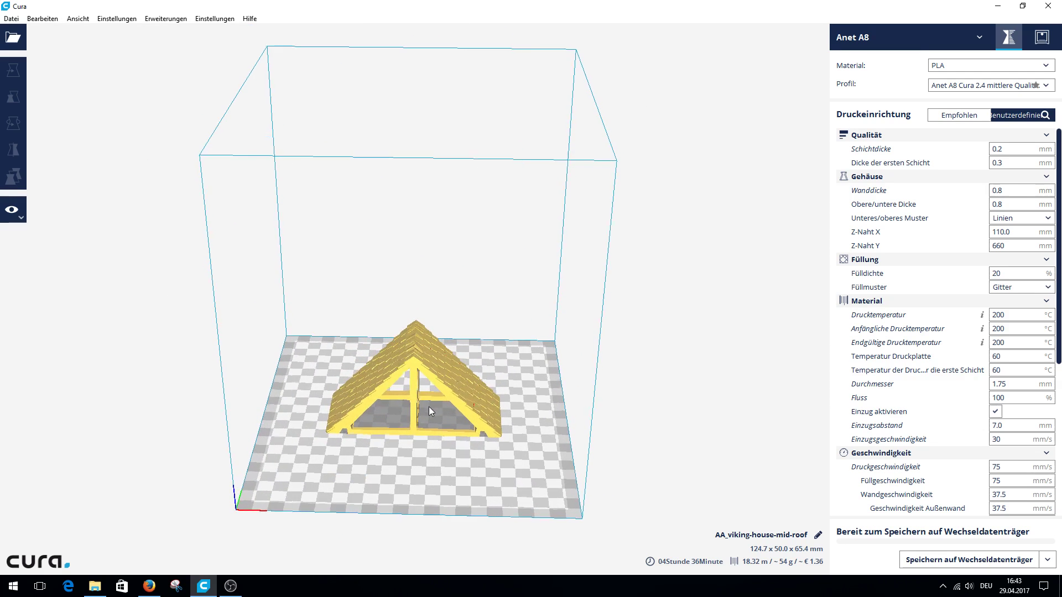
{"action": "left_click", "coordinate": [416, 368]}
{"action": "left_click_drag", "start_coordinate": [417, 368], "coordinate": [409, 393]}
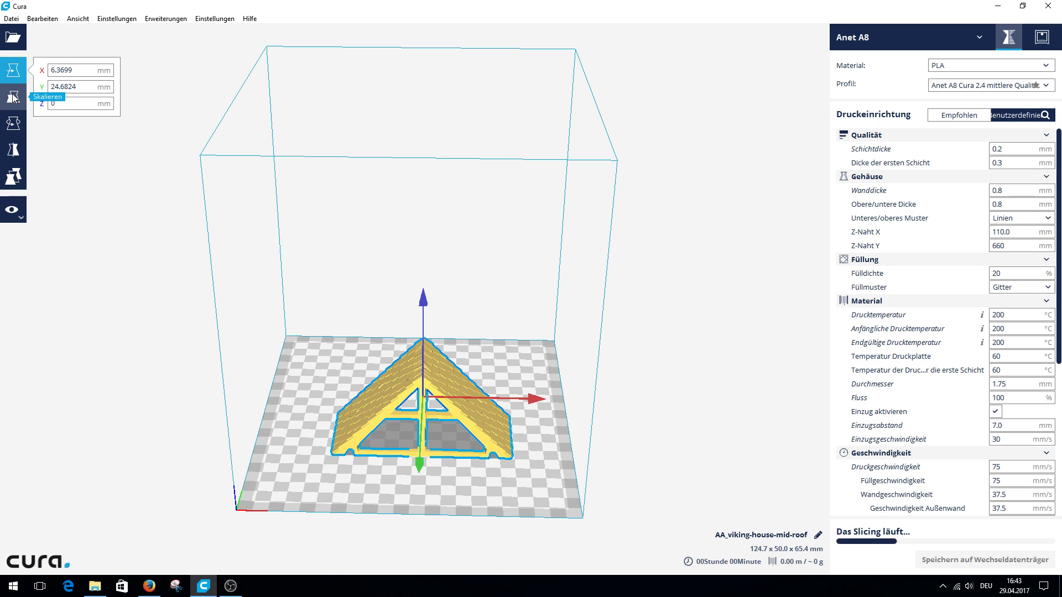
{"action": "left_click", "coordinate": [13, 97]}
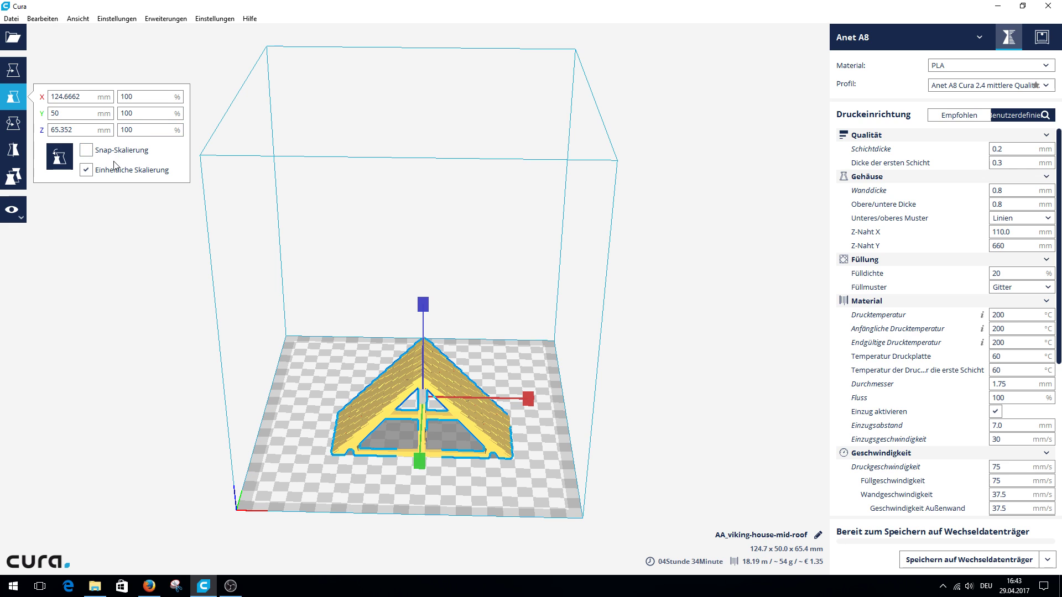
Try out the Rotate tool by tilting the roof model sideways and turning it back upright.
{"action": "left_click", "coordinate": [13, 123]}
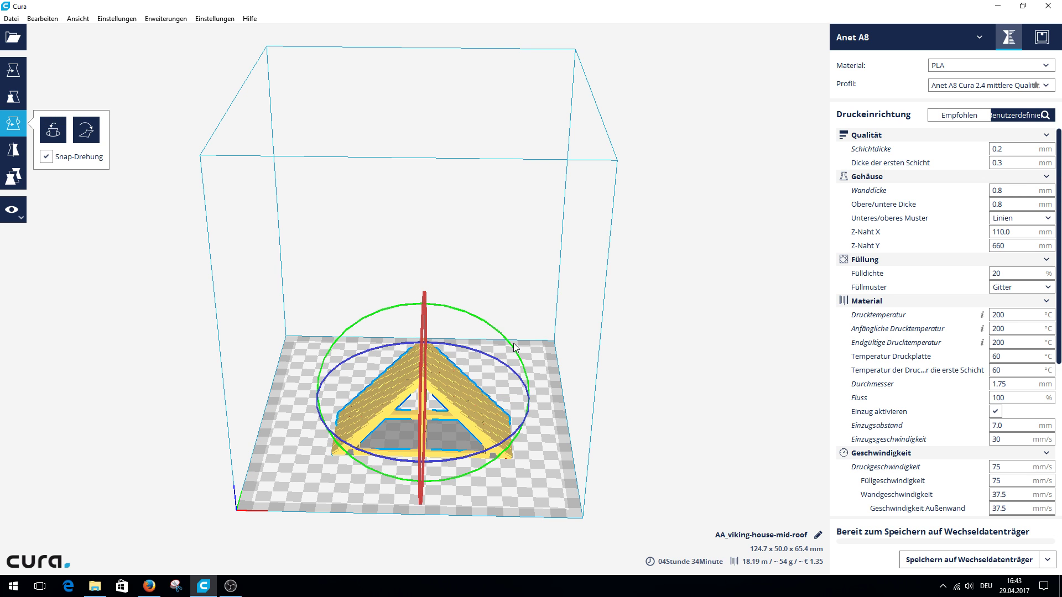
{"action": "left_click_drag", "start_coordinate": [516, 349], "coordinate": [457, 363]}
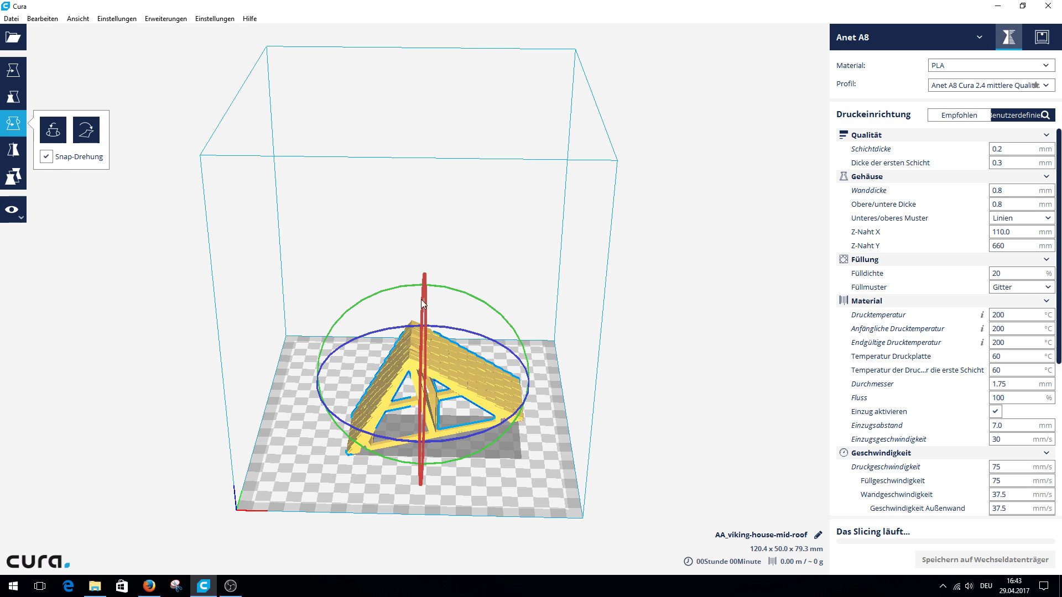
{"action": "left_click_drag", "start_coordinate": [394, 294], "coordinate": [441, 298]}
Show the Mirror tool, then examine which per-model settings can be customised for the roof without enabling any.
{"action": "left_click", "coordinate": [14, 149]}
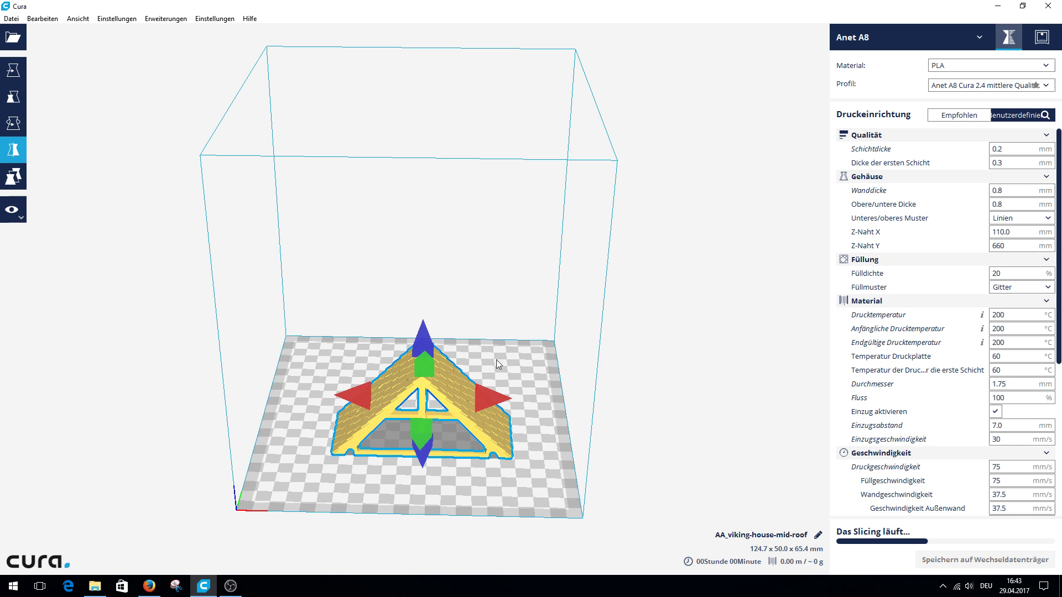
{"action": "left_click", "coordinate": [15, 176]}
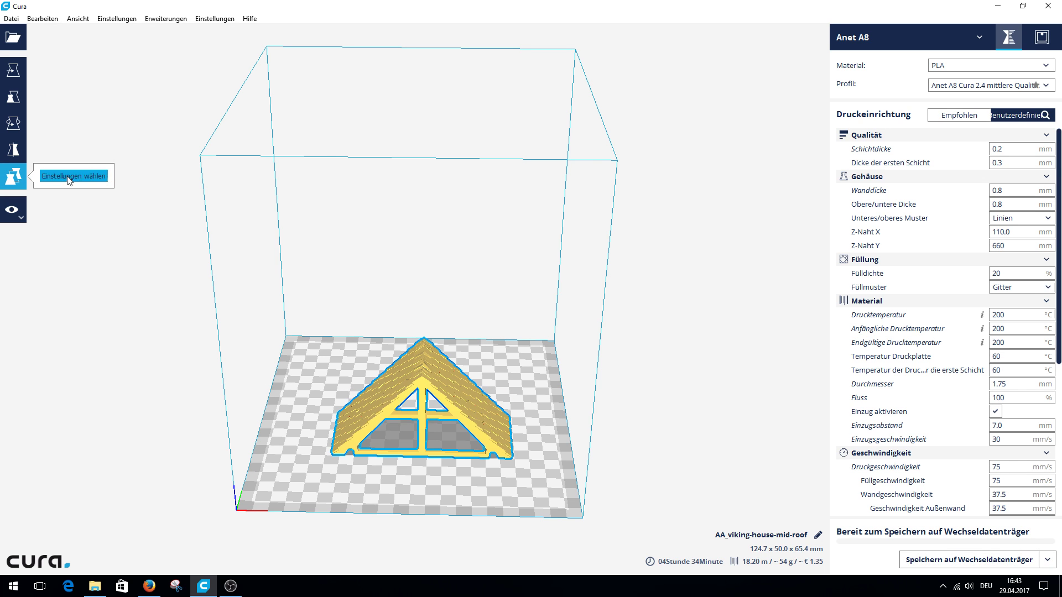
{"action": "left_click", "coordinate": [72, 176]}
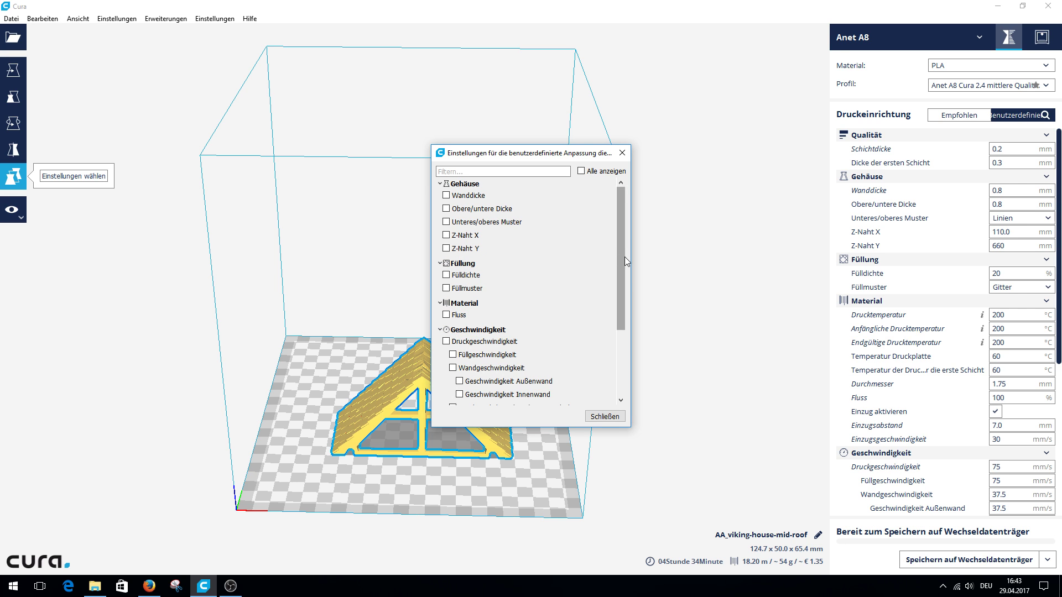
{"action": "left_click_drag", "start_coordinate": [625, 257], "coordinate": [619, 225]}
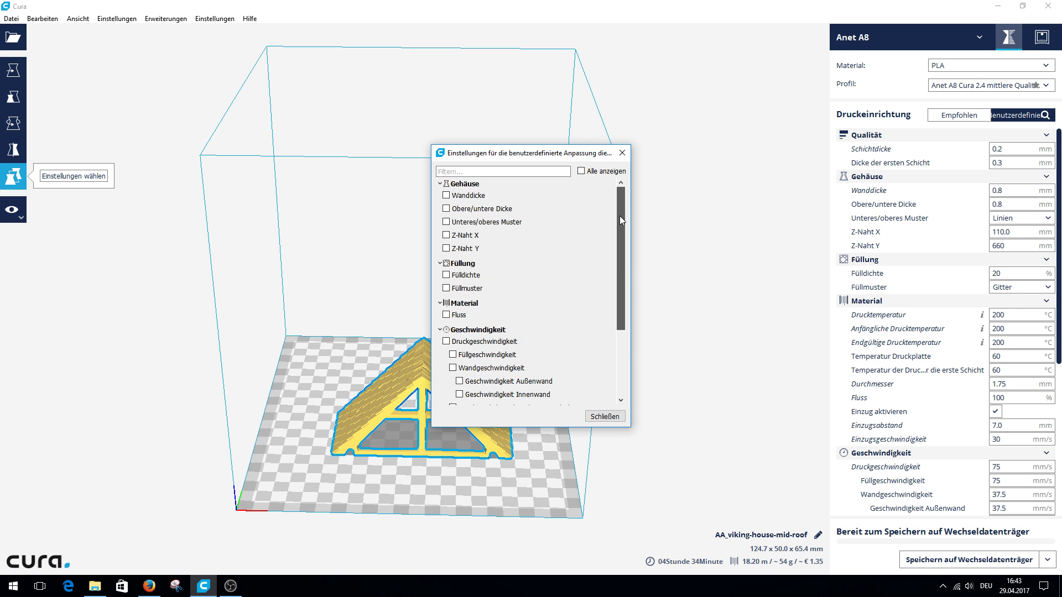
{"action": "left_click", "coordinate": [594, 420]}
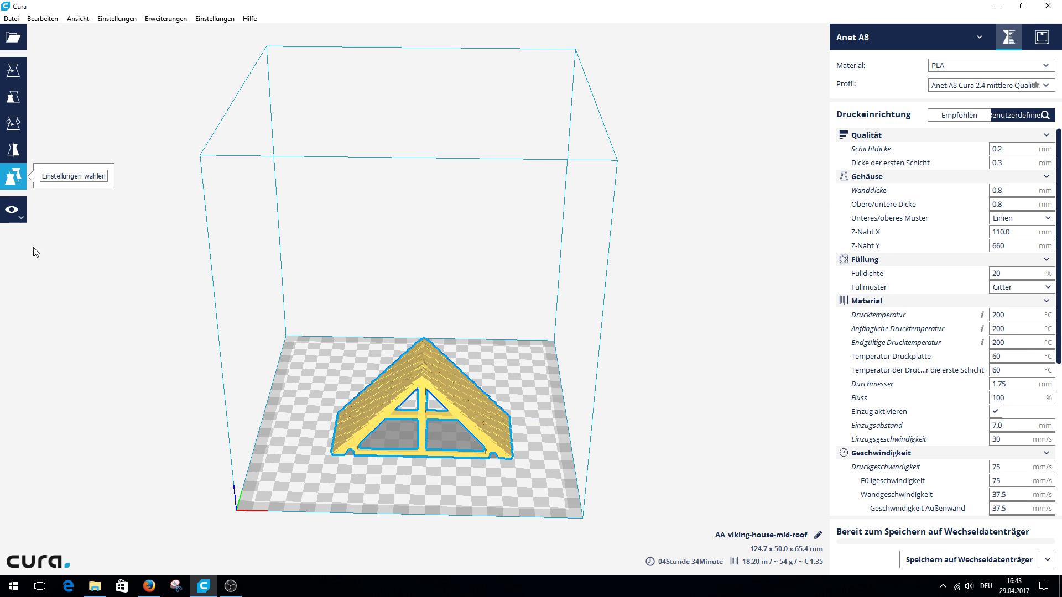
Switch the roof model to the layer view (Schichten) and inspect its support structure and brim from several angles.
{"action": "left_click", "coordinate": [13, 211]}
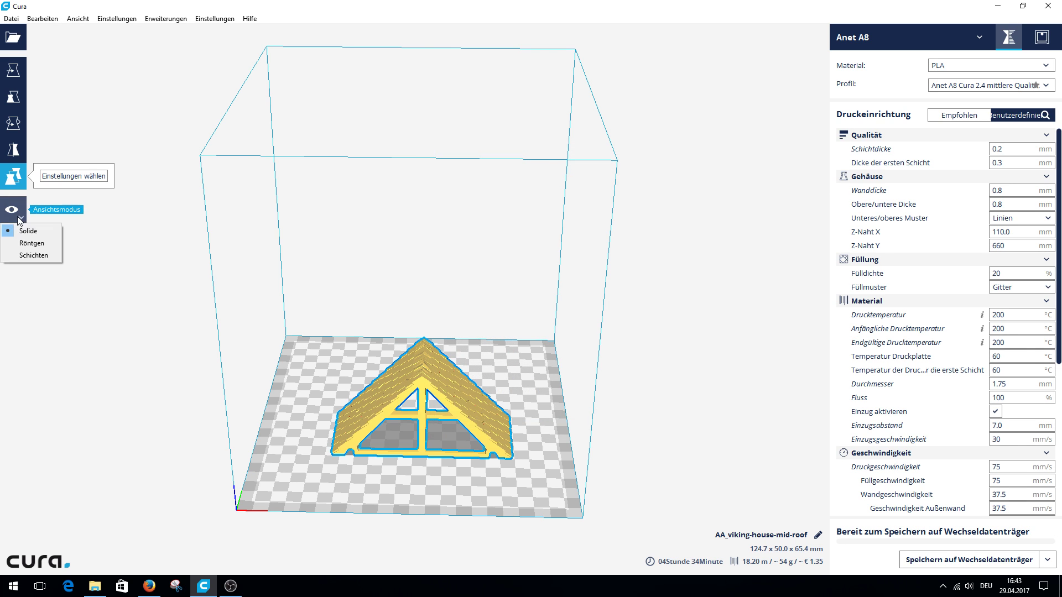
{"action": "left_click", "coordinate": [34, 255]}
{"action": "scroll", "coordinate": [1048, 505], "scroll_direction": "down", "scroll_amount": 5}
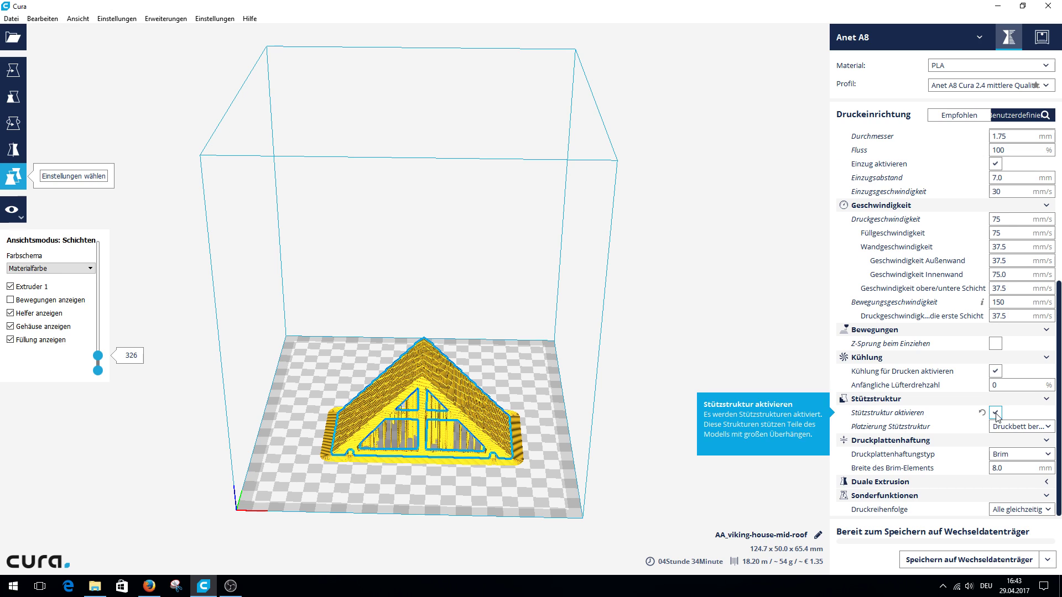
{"action": "right_click_drag", "start_coordinate": [609, 354], "coordinate": [351, 387]}
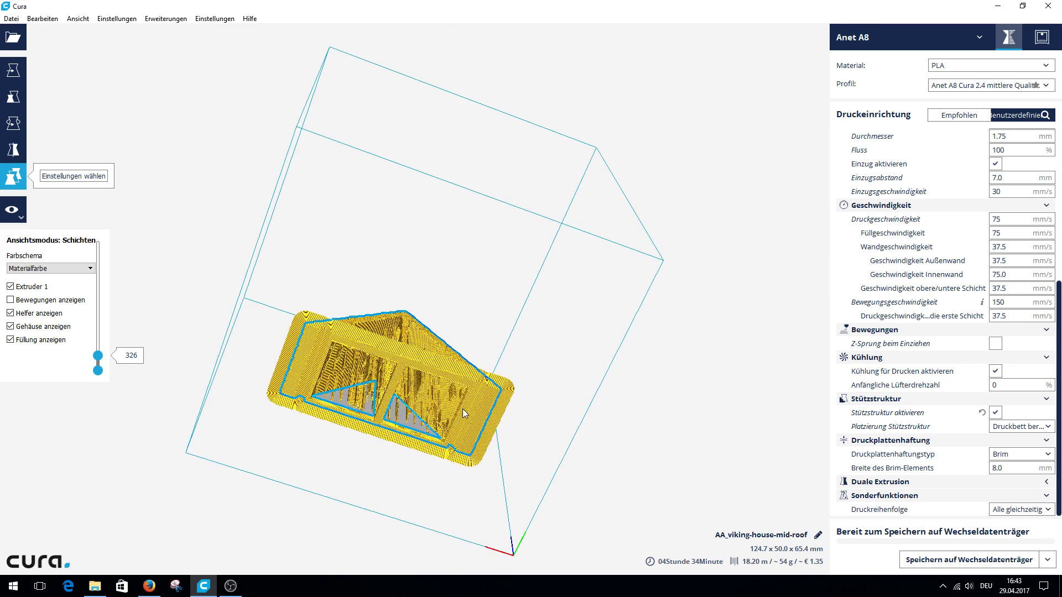
{"action": "right_click_drag", "start_coordinate": [463, 353], "coordinate": [388, 476]}
Try out the layer slider on the sliced roof model, ending with all layers displayed.
{"action": "left_click_drag", "start_coordinate": [99, 351], "coordinate": [121, 358]}
{"action": "right_click", "coordinate": [121, 358]}
{"action": "left_click", "coordinate": [119, 354]}
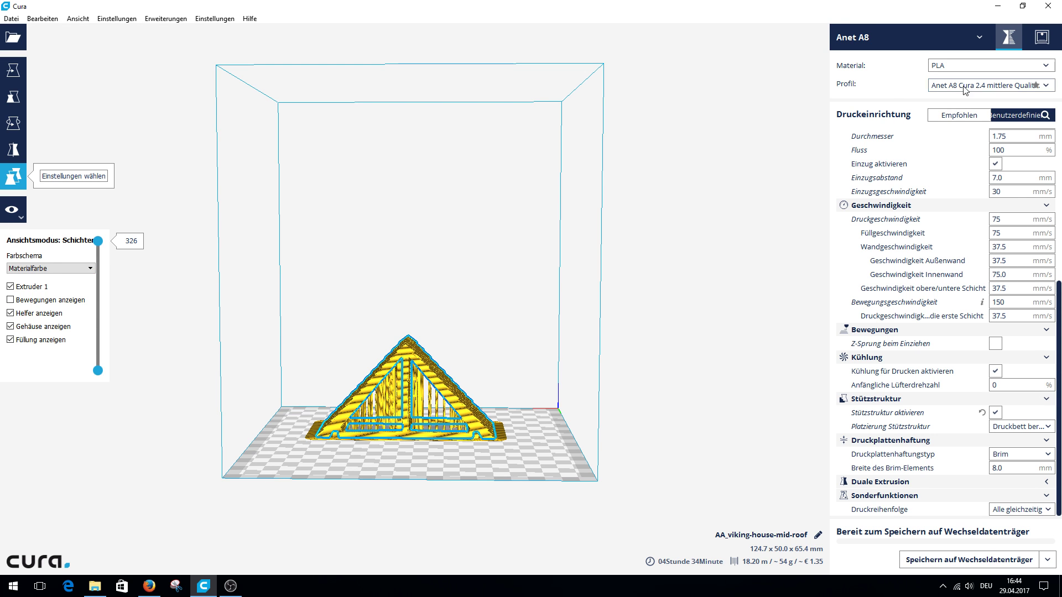
Review the available print profiles, the layer height (Schichtdicke) and the first layer's thickness without choosing another profile.
{"action": "left_click", "coordinate": [1050, 85]}
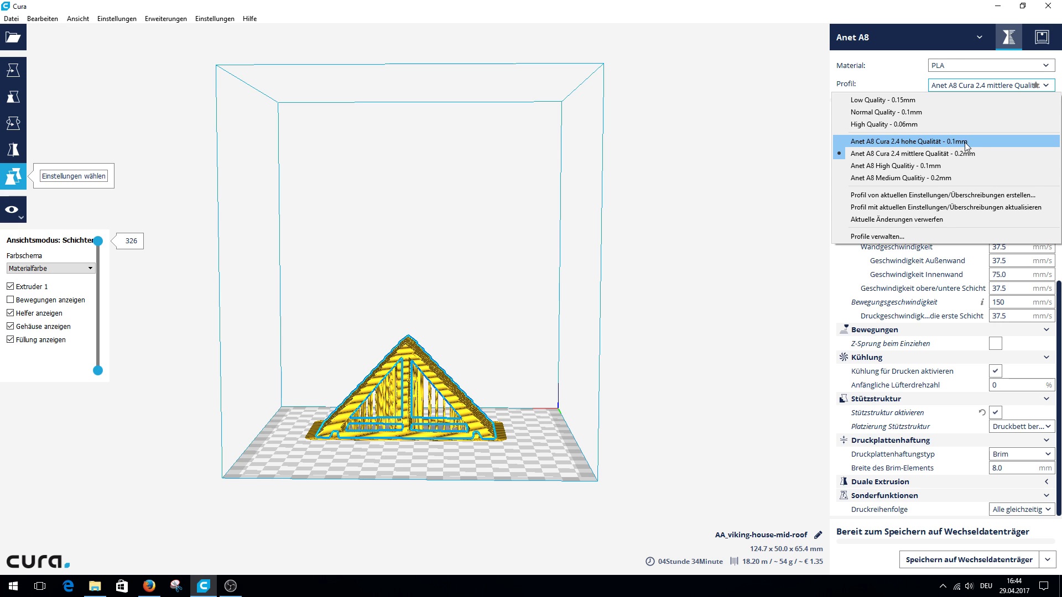
{"action": "left_click", "coordinate": [765, 196]}
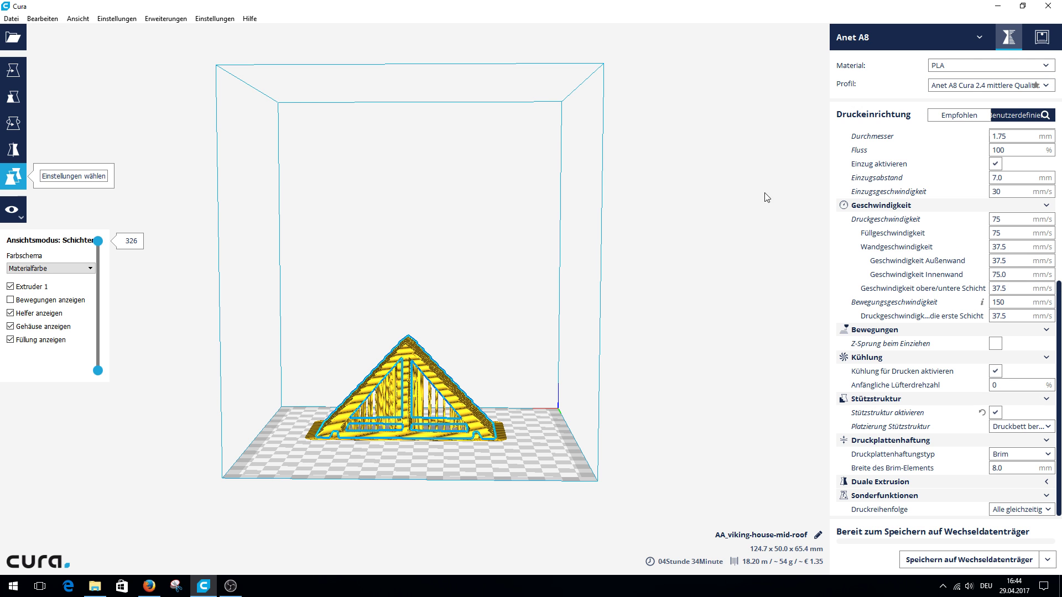
{"action": "scroll", "coordinate": [850, 168], "scroll_direction": "up", "scroll_amount": 6}
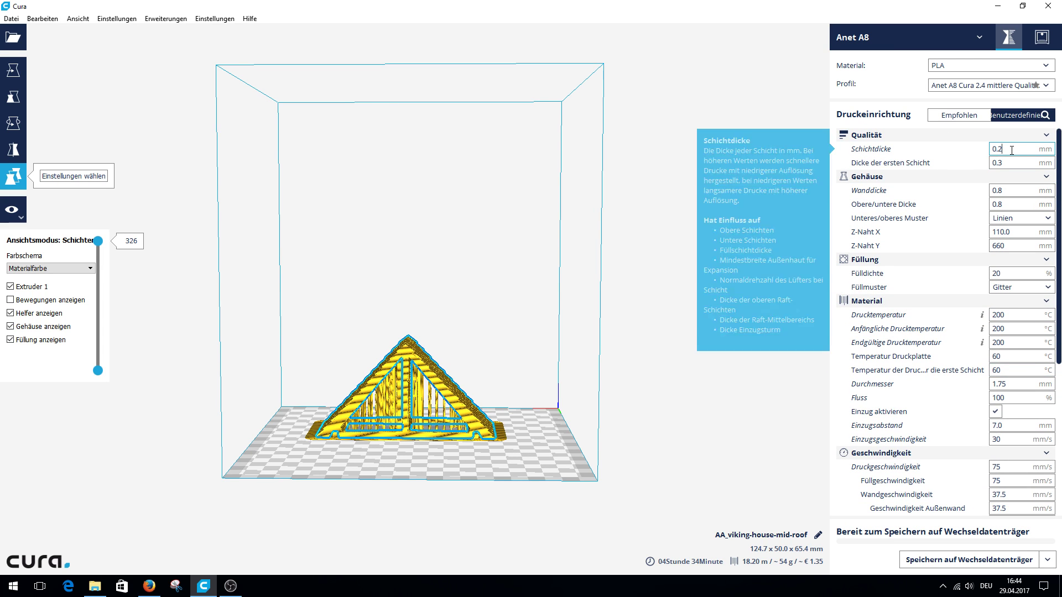
{"action": "left_click_drag", "start_coordinate": [1007, 150], "coordinate": [992, 151]}
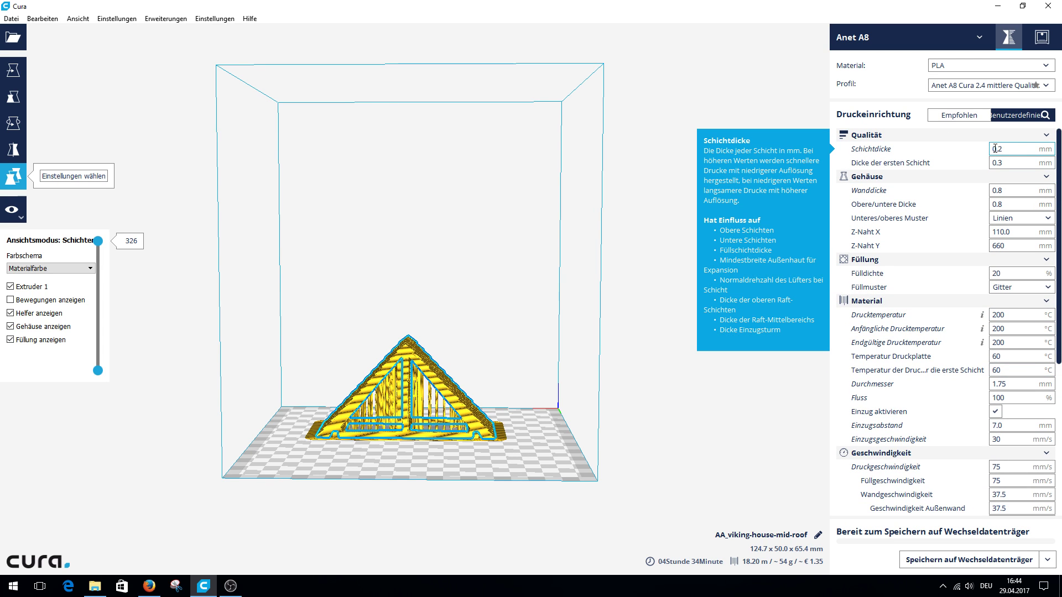
{"action": "left_click", "coordinate": [1010, 161]}
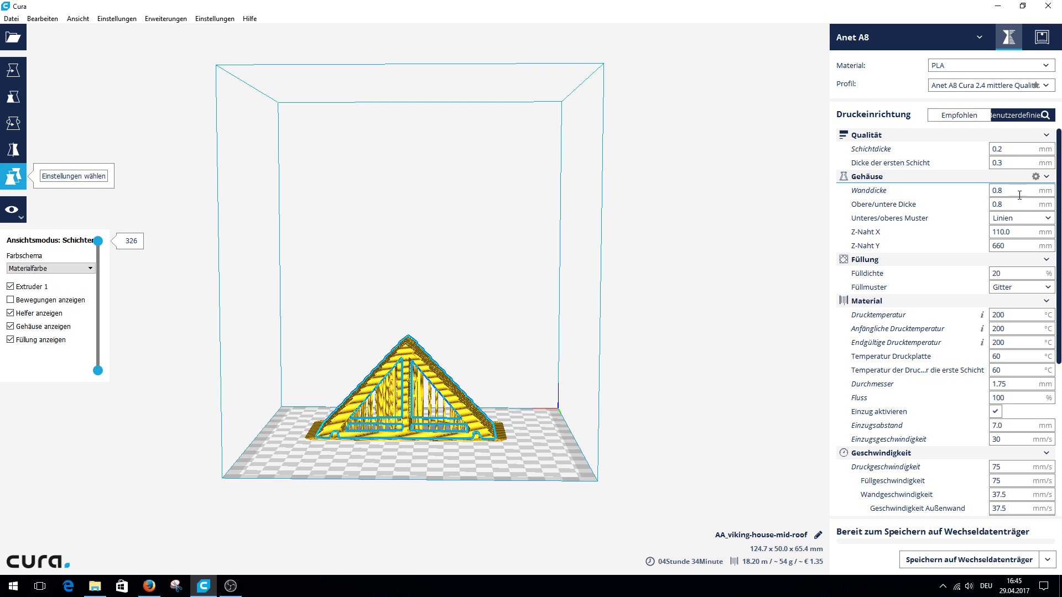
Lower the displayed layers of the roof to 226 and inspect its inner walls, infill and supports up close.
{"action": "right_click_drag", "start_coordinate": [430, 426], "coordinate": [466, 439]}
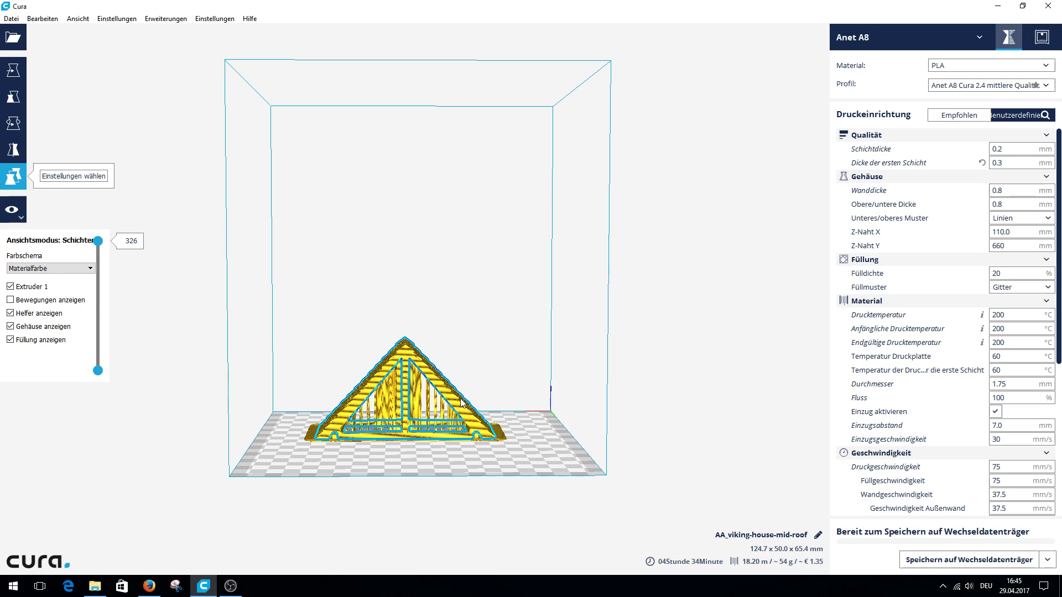
{"action": "right_click_drag", "start_coordinate": [388, 375], "coordinate": [188, 359]}
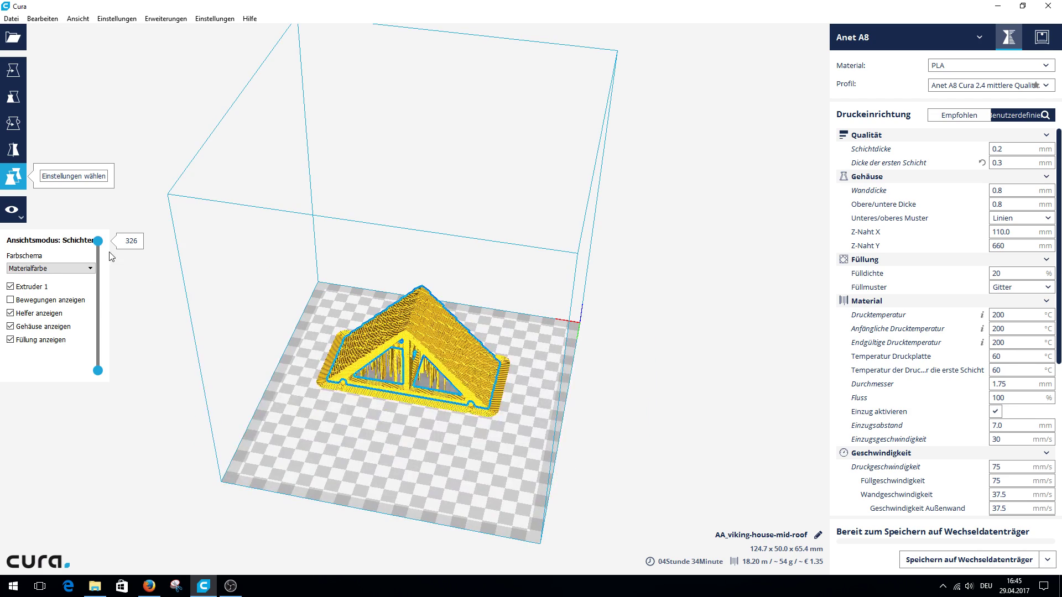
{"action": "left_click_drag", "start_coordinate": [98, 242], "coordinate": [98, 277]}
{"action": "scroll", "coordinate": [420, 330], "scroll_direction": "up", "scroll_amount": 3}
{"action": "scroll", "coordinate": [421, 330], "scroll_direction": "up", "scroll_amount": 5}
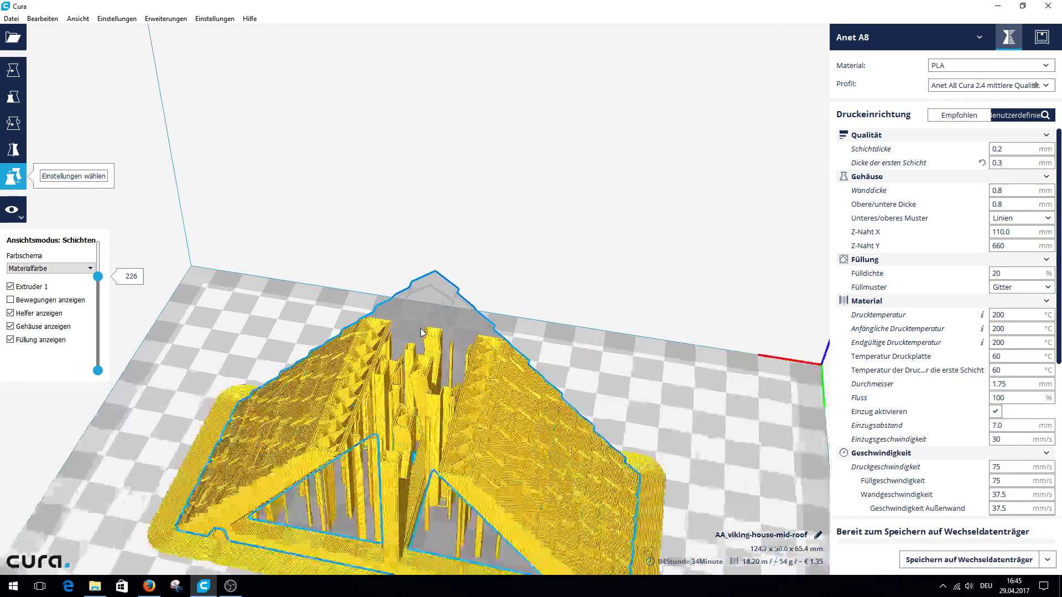
{"action": "scroll", "coordinate": [452, 537], "scroll_direction": "down", "scroll_amount": 1}
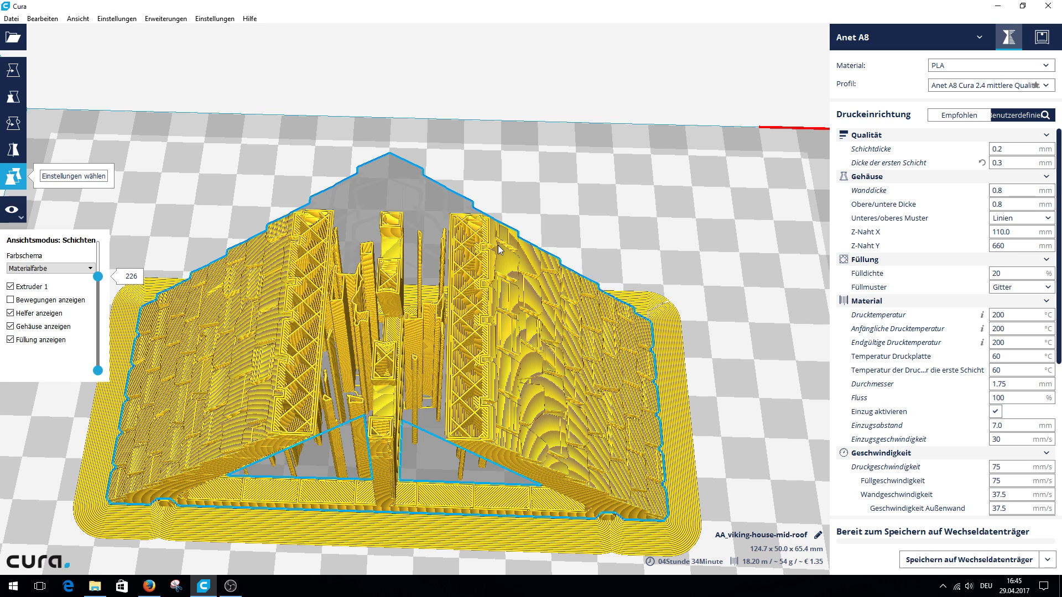
Examine the options for the top/bottom pattern (Unteres/oberes Muster) and the Z-seam settings, leaving the pattern on Linien.
{"action": "mouse_move", "coordinate": [934, 216]}
{"action": "left_click", "coordinate": [1031, 221]}
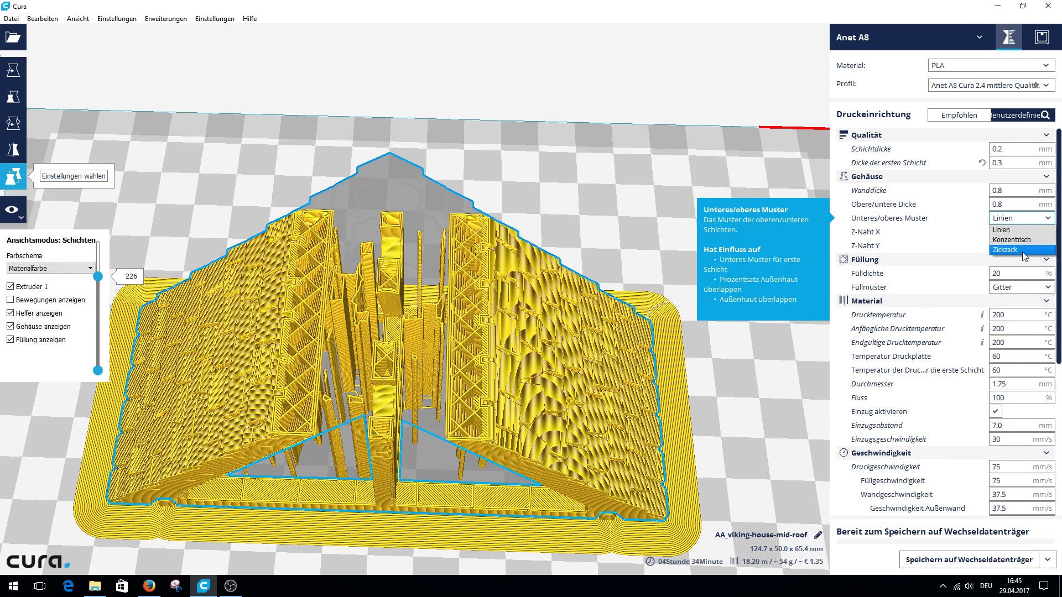
{"action": "left_click", "coordinate": [949, 244]}
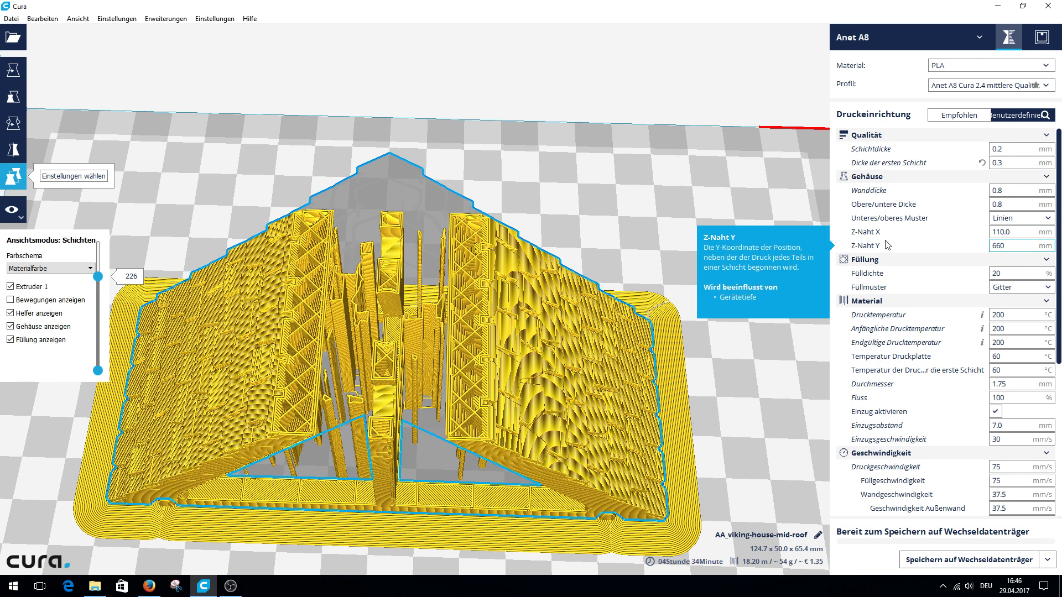
{"action": "scroll", "coordinate": [1027, 250], "scroll_direction": "down", "scroll_amount": 1}
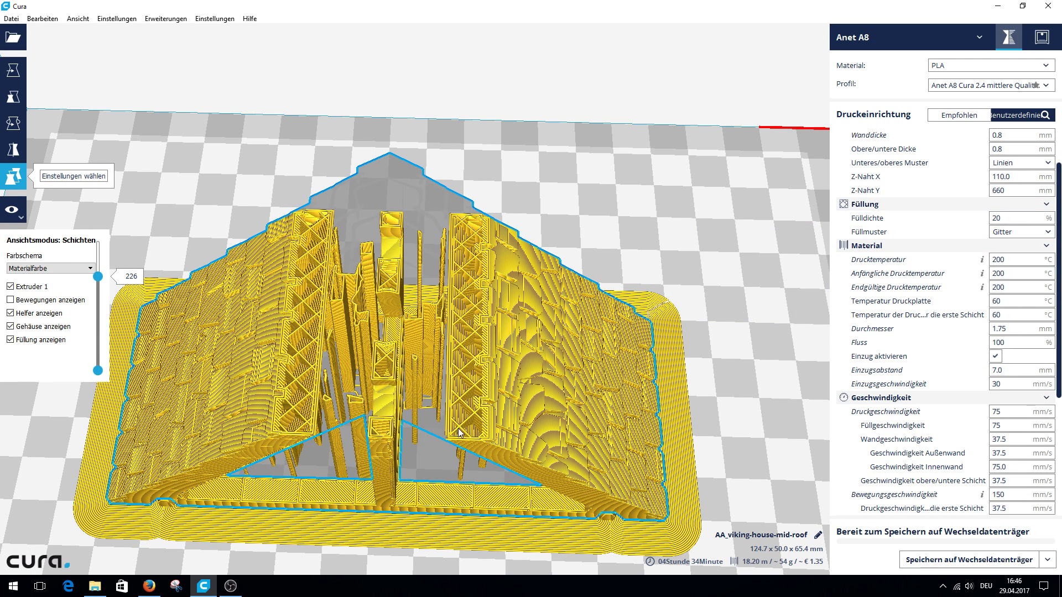
Compare the infill patterns Linien and Dreiecke on the cut-open roof, and set the infill pattern to Zickzack.
{"action": "left_click", "coordinate": [1023, 232]}
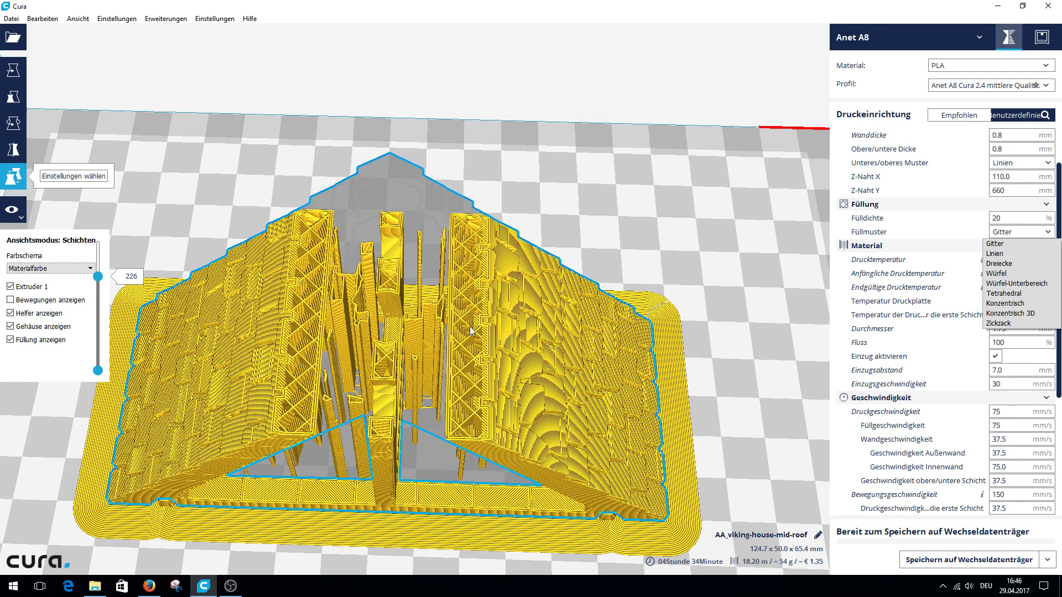
{"action": "left_click", "coordinate": [1020, 258]}
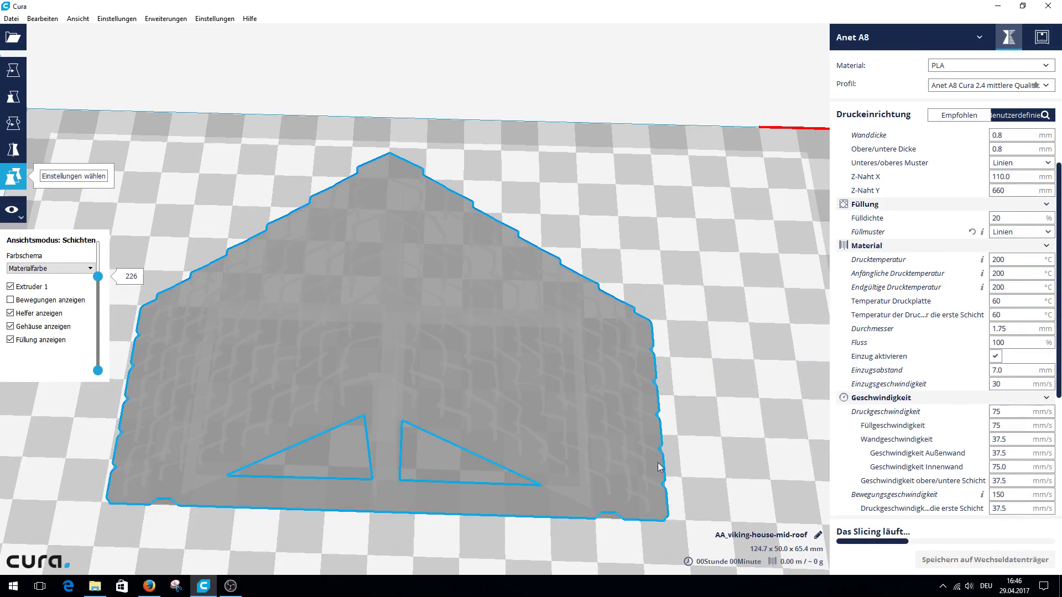
{"action": "scroll", "coordinate": [492, 366], "scroll_direction": "up", "scroll_amount": 5}
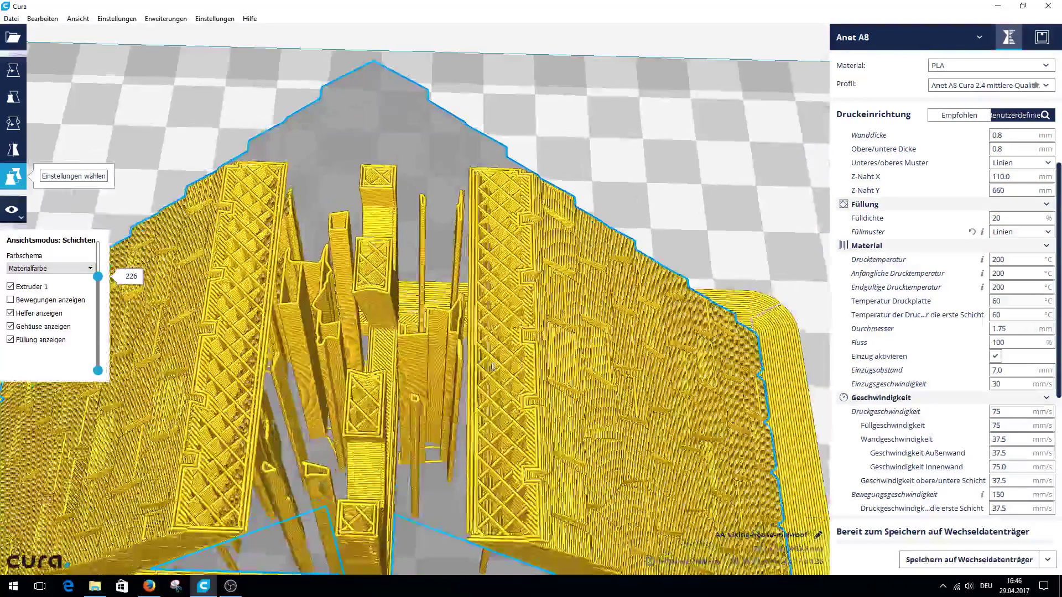
{"action": "left_click", "coordinate": [1023, 234]}
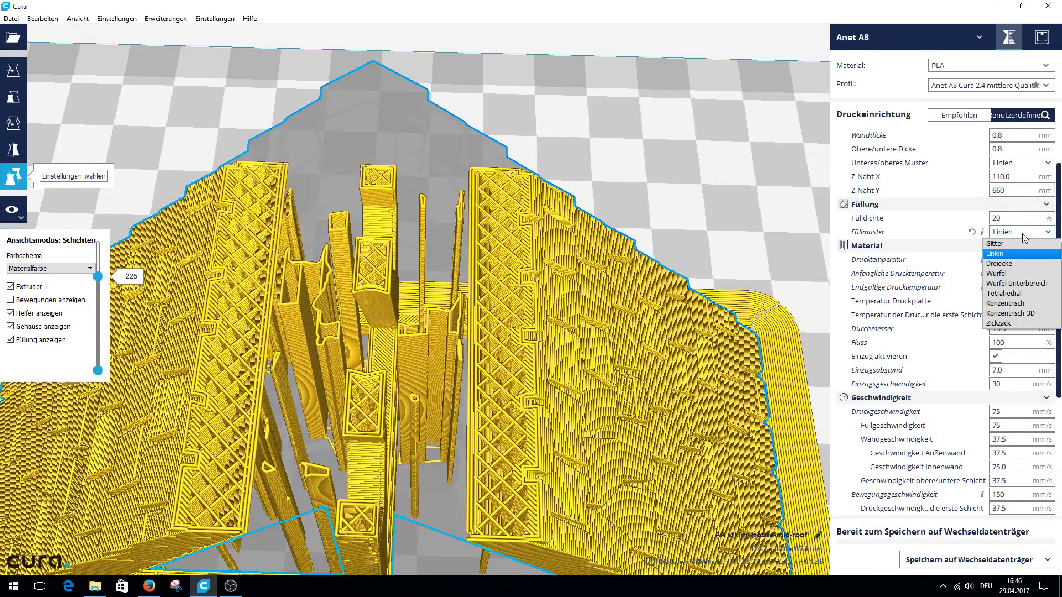
{"action": "left_click", "coordinate": [1007, 263]}
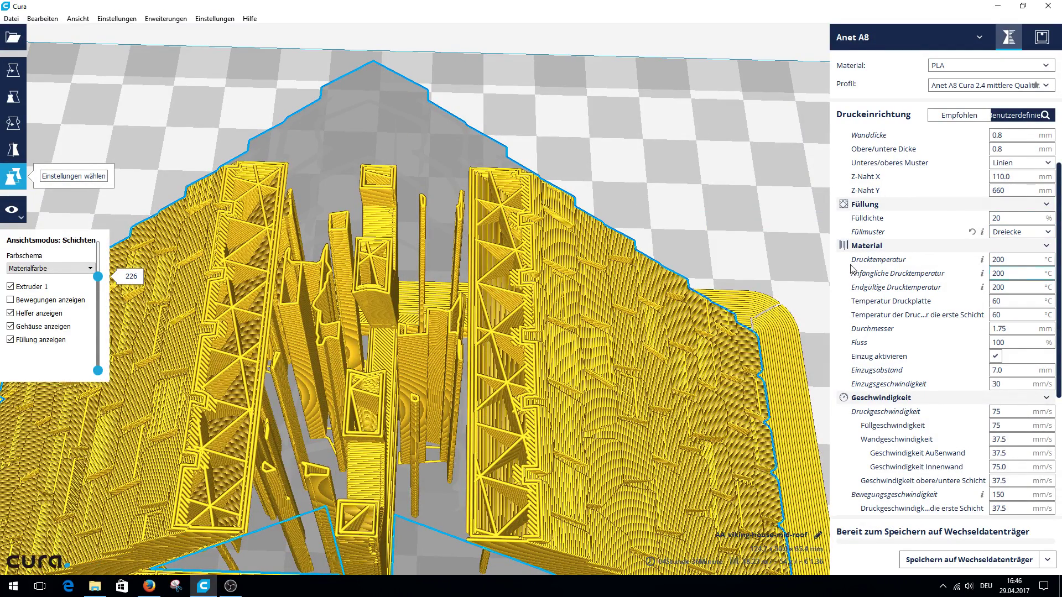
{"action": "left_click", "coordinate": [1018, 235]}
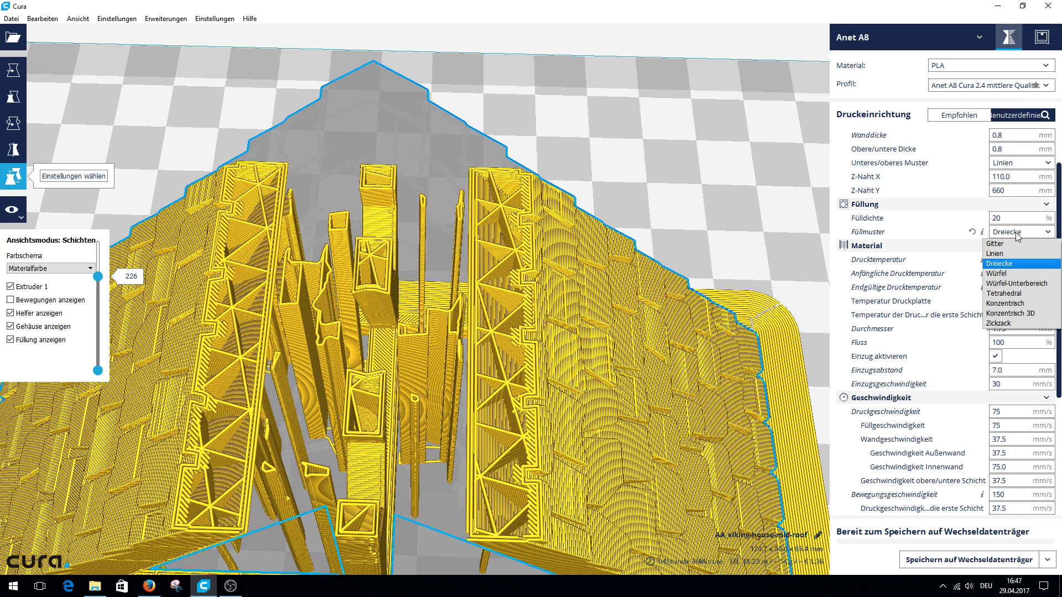
{"action": "left_click", "coordinate": [998, 323]}
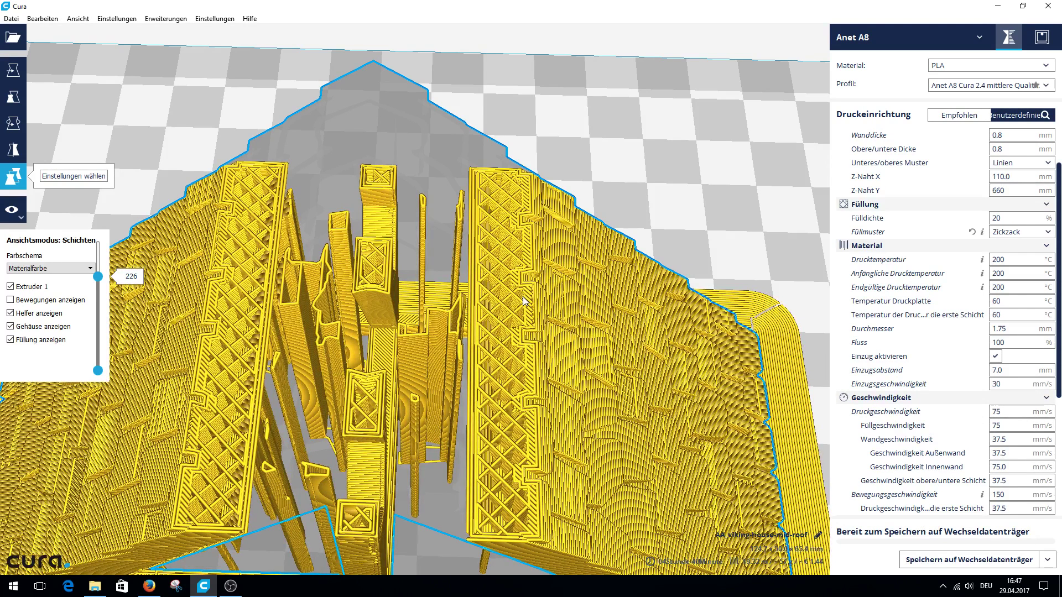
Examine the material settings for the print temperature and the initial print temperature.
{"action": "scroll", "coordinate": [929, 264], "scroll_direction": "down", "scroll_amount": 3}
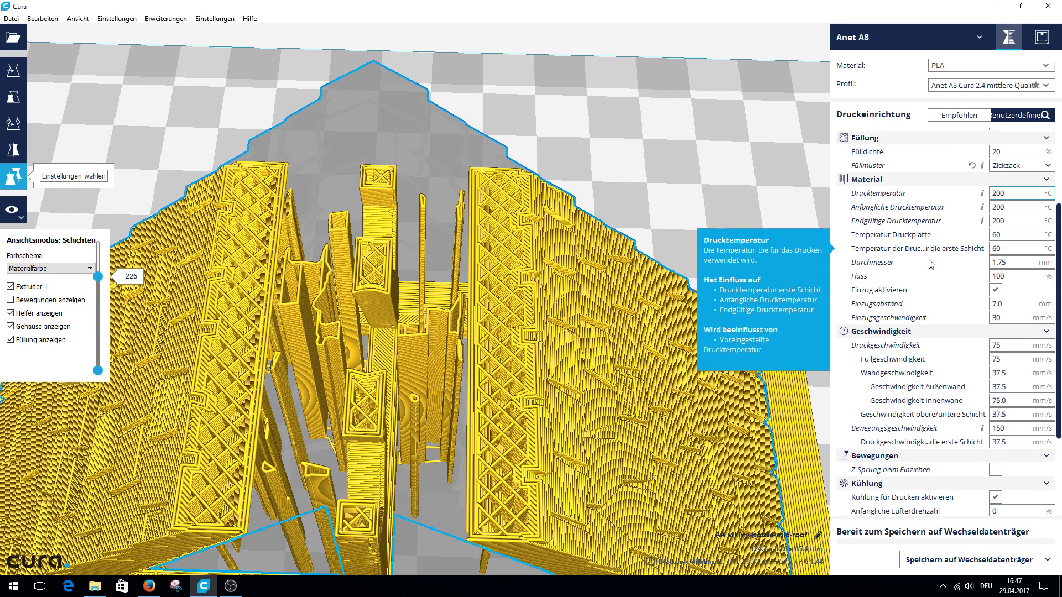
{"action": "mouse_move", "coordinate": [906, 193]}
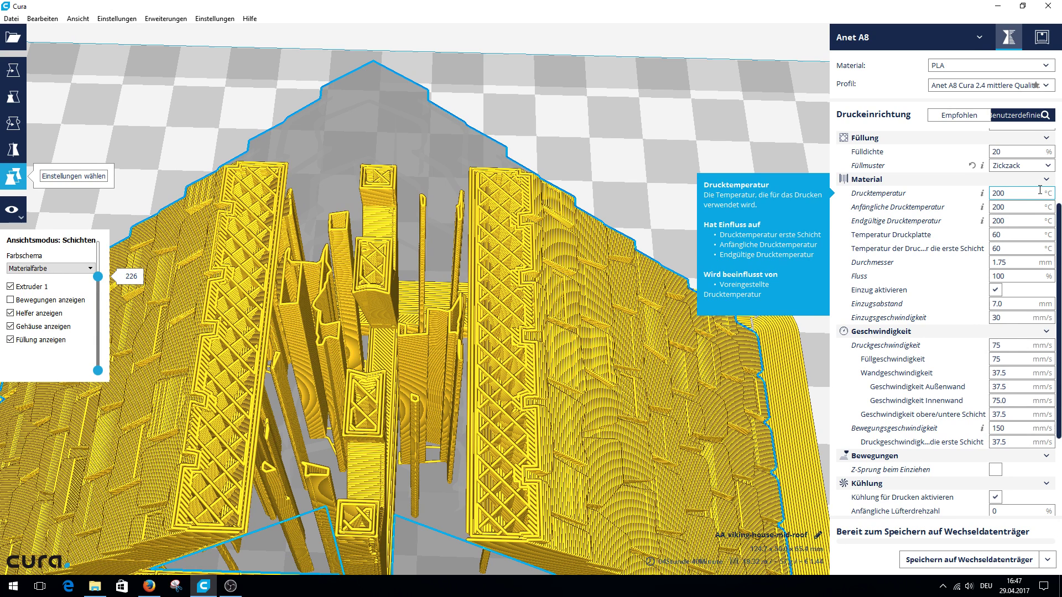
{"action": "left_click", "coordinate": [1017, 206]}
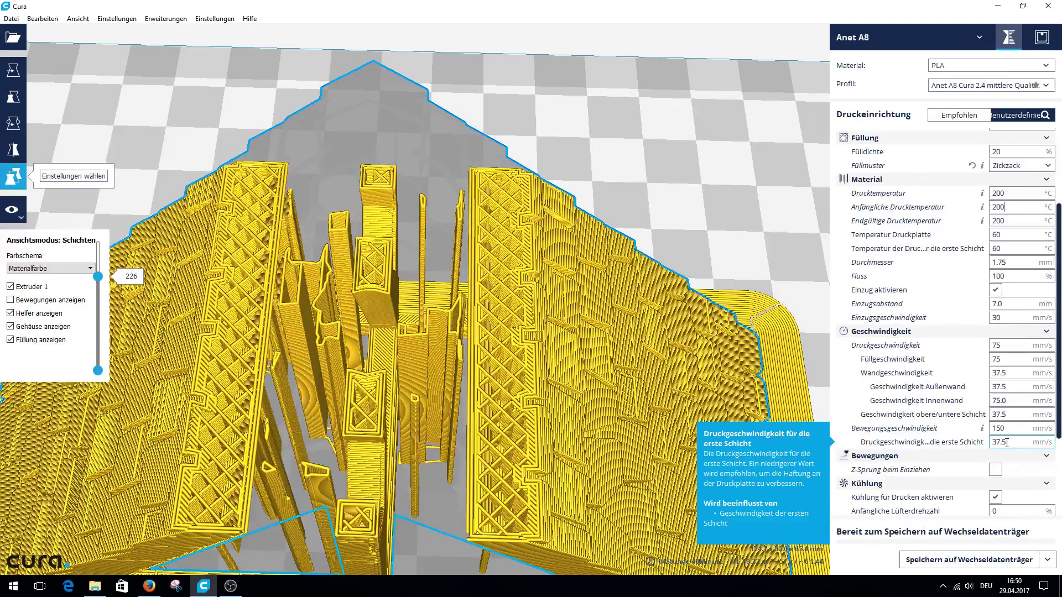
Try a print speed of 80 mm/s to show its effect on the dependent speeds, and restore it to 75 mm/s.
{"action": "double_click", "coordinate": [1002, 345]}
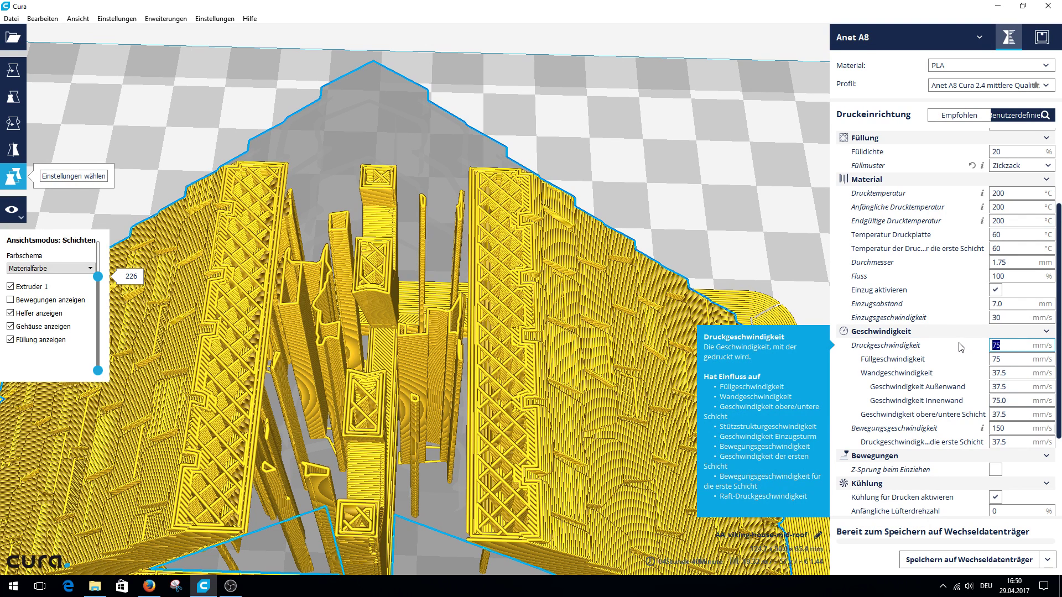
{"action": "type", "text": "80"}
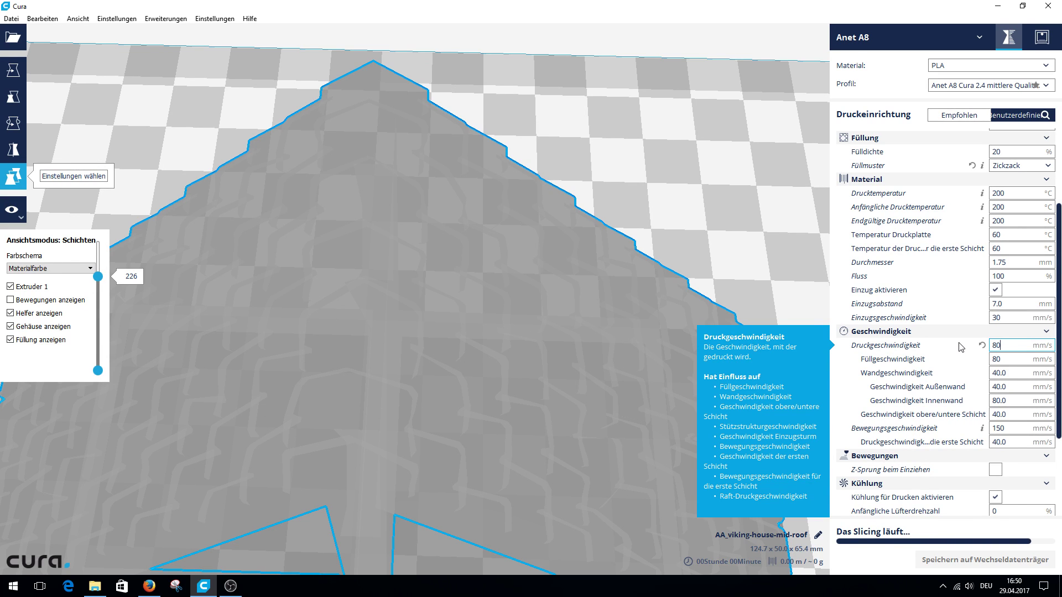
{"action": "key", "text": "BackSpace"}
{"action": "key", "text": "BackSpace"}
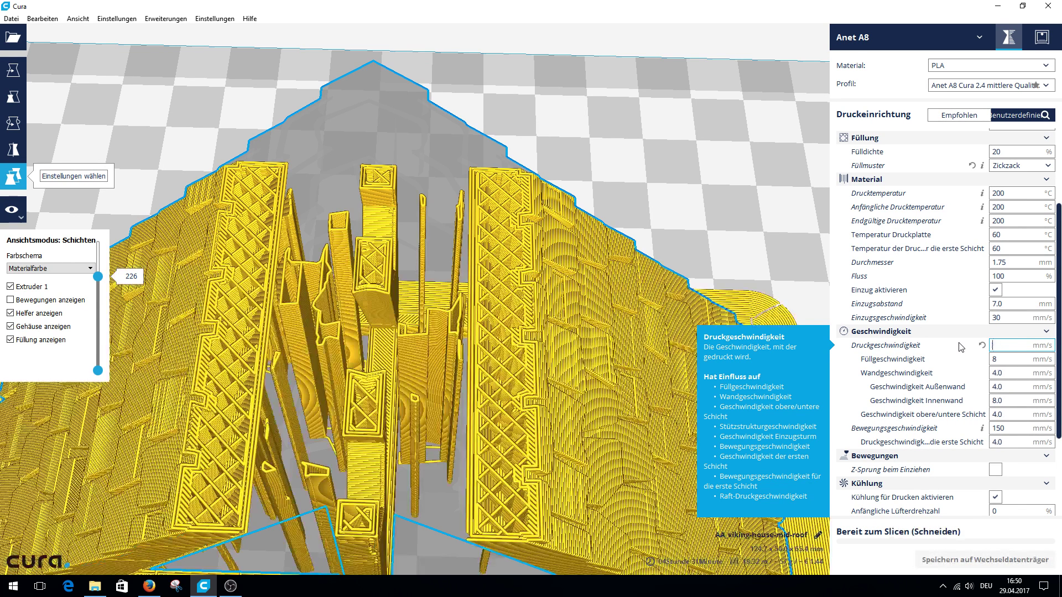
{"action": "type", "text": "75"}
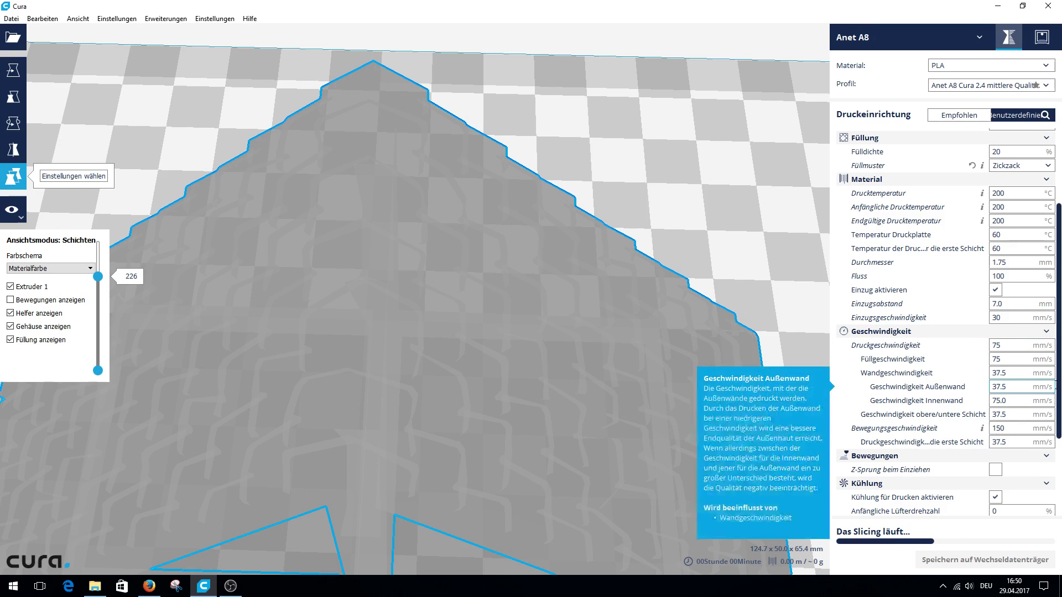
Turn off the support structure and switch the roof to the X-ray view to look over the whole model.
{"action": "scroll", "coordinate": [965, 355], "scroll_direction": "down", "scroll_amount": 5}
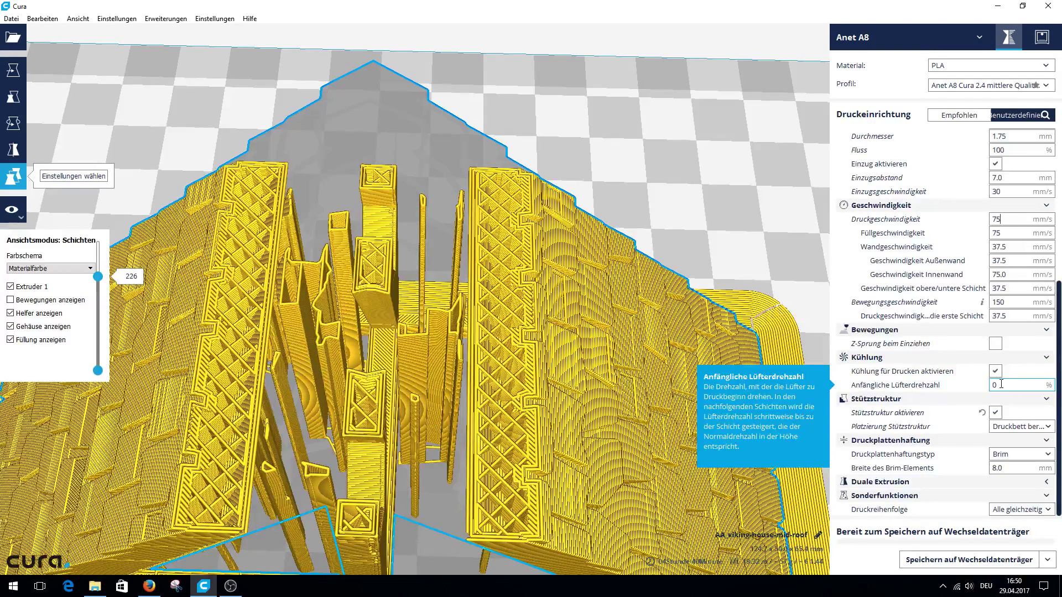
{"action": "left_click", "coordinate": [996, 412]}
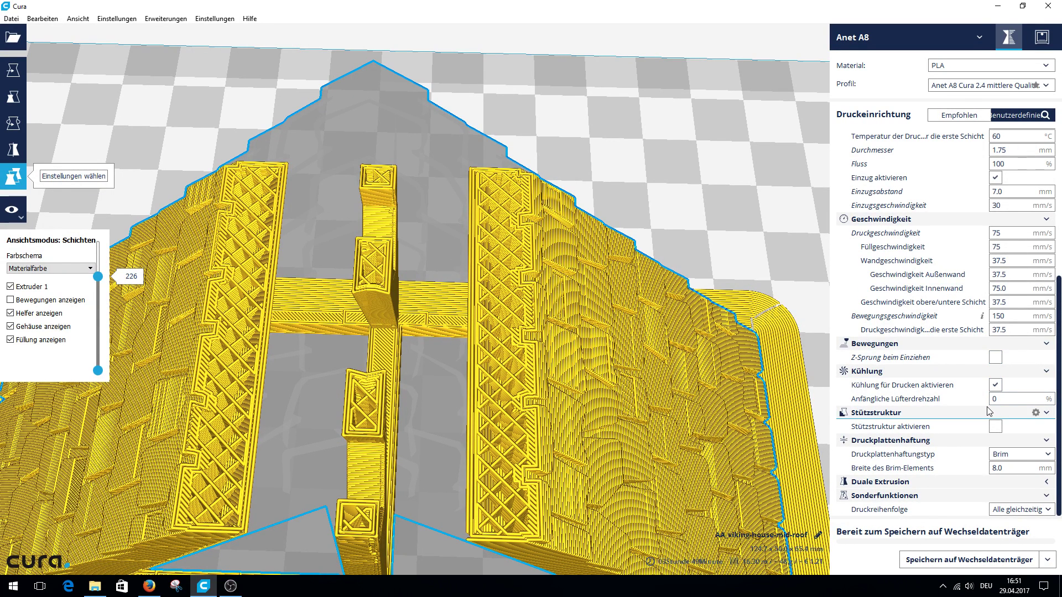
{"action": "left_click", "coordinate": [10, 215]}
{"action": "left_click", "coordinate": [28, 241]}
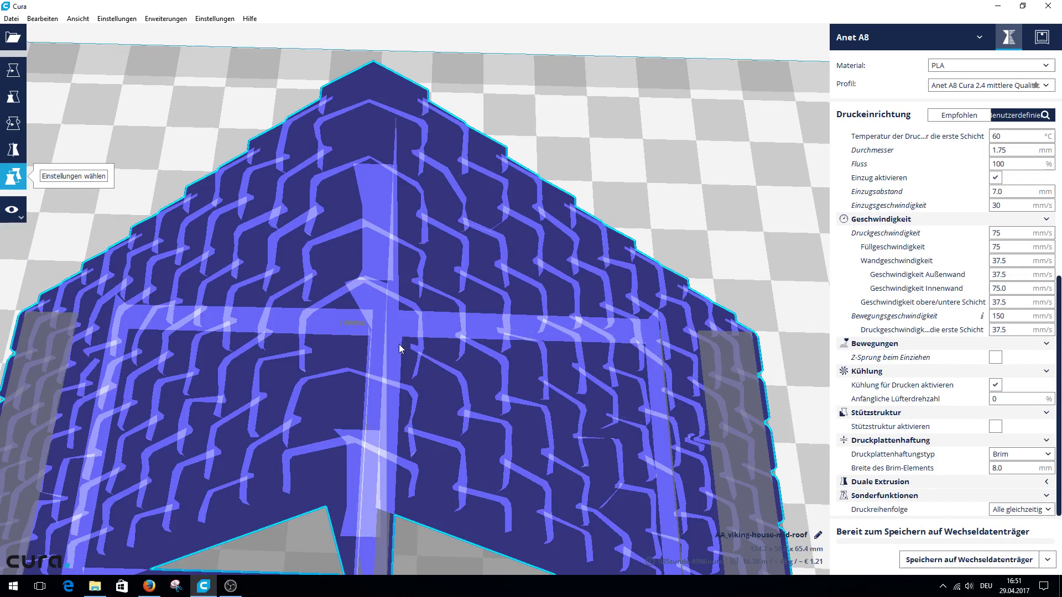
{"action": "scroll", "coordinate": [396, 332], "scroll_direction": "down", "scroll_amount": 3}
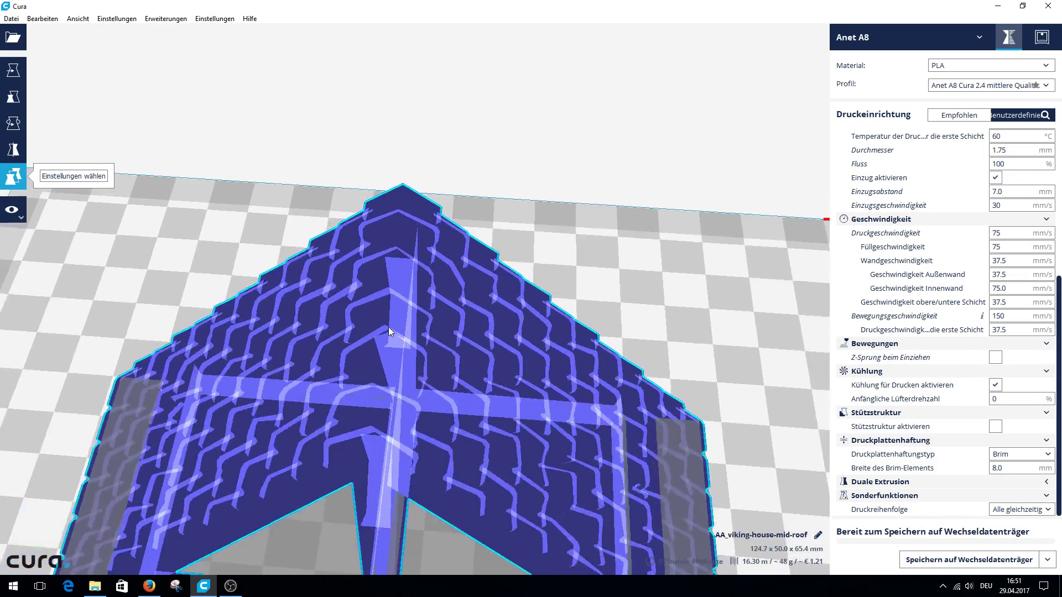
{"action": "scroll", "coordinate": [390, 329], "scroll_direction": "down", "scroll_amount": 5}
{"action": "right_click_drag", "start_coordinate": [390, 329], "coordinate": [396, 265]}
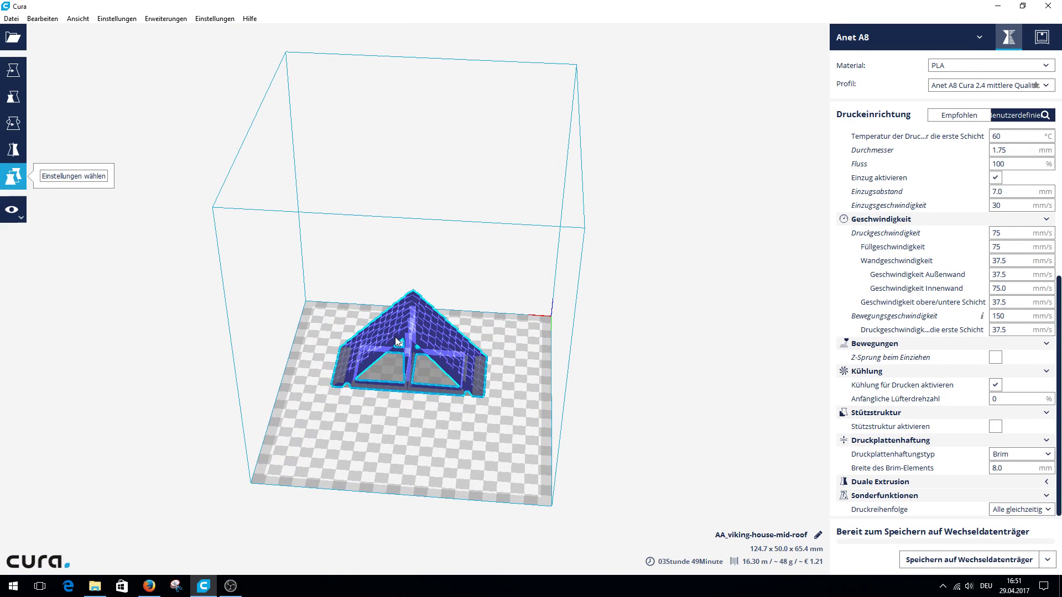
Replace the mid-roof model with AA_viking-house-front-roof and inspect its overhanging cross beam from a low angle.
{"action": "key", "text": "Delete"}
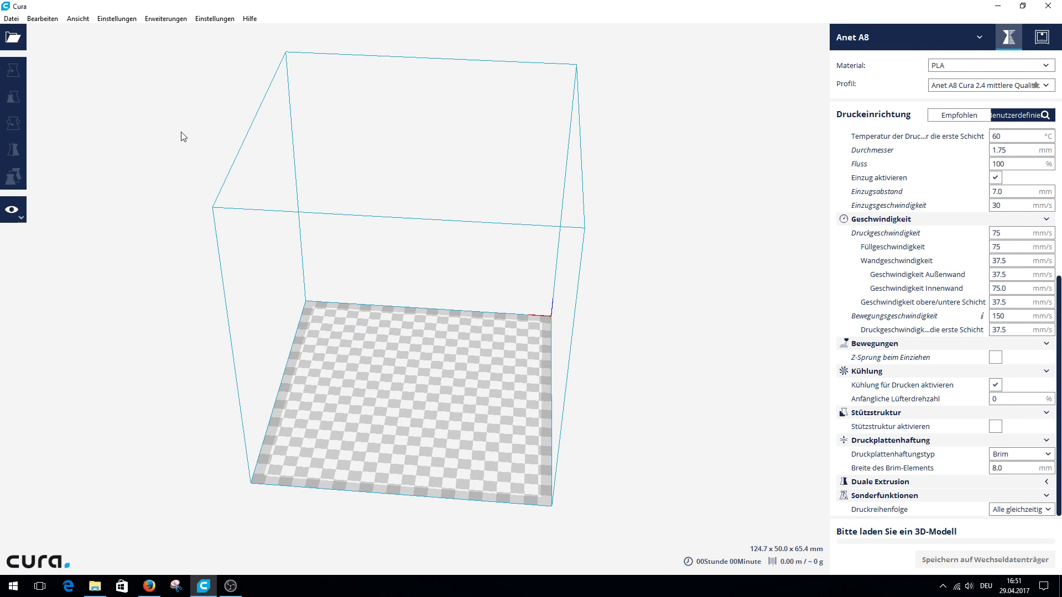
{"action": "key", "text": "ctrl+z"}
{"action": "right_click_drag", "start_coordinate": [390, 318], "coordinate": [94, 353]}
{"action": "right_click_drag", "start_coordinate": [588, 368], "coordinate": [205, 333]}
{"action": "right_click_drag", "start_coordinate": [393, 325], "coordinate": [546, 393]}
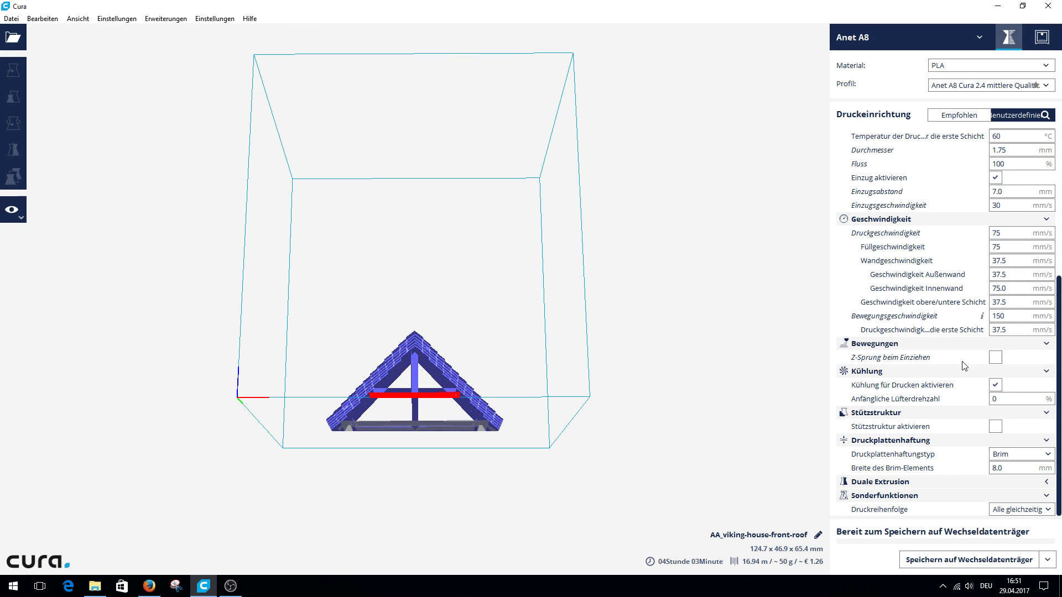
Enable the support structure for the front roof and switch to the layer view (Schichten).
{"action": "left_click", "coordinate": [995, 426]}
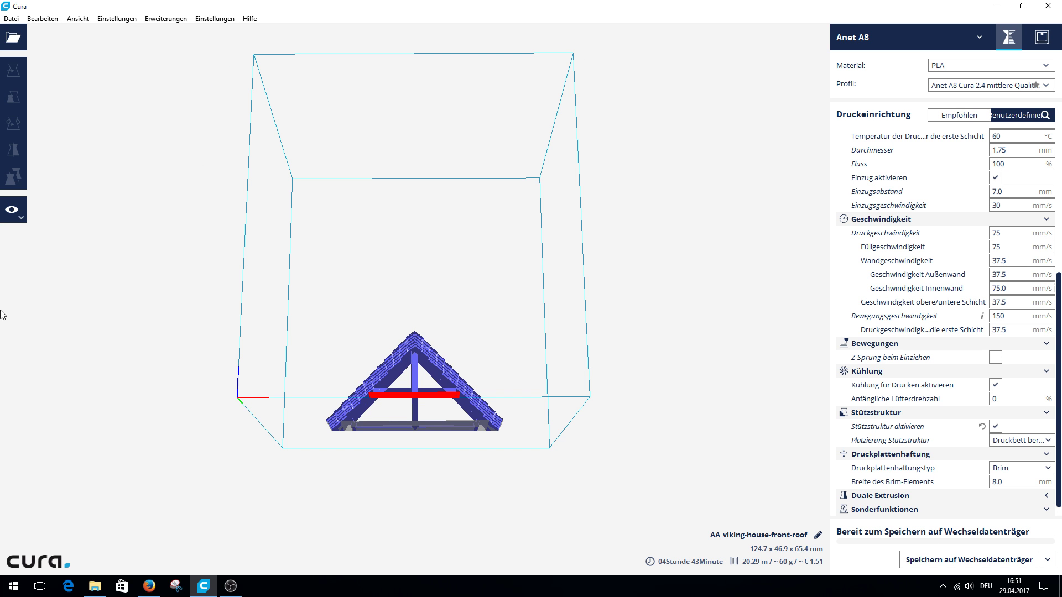
{"action": "left_click", "coordinate": [11, 212]}
{"action": "left_click", "coordinate": [22, 260]}
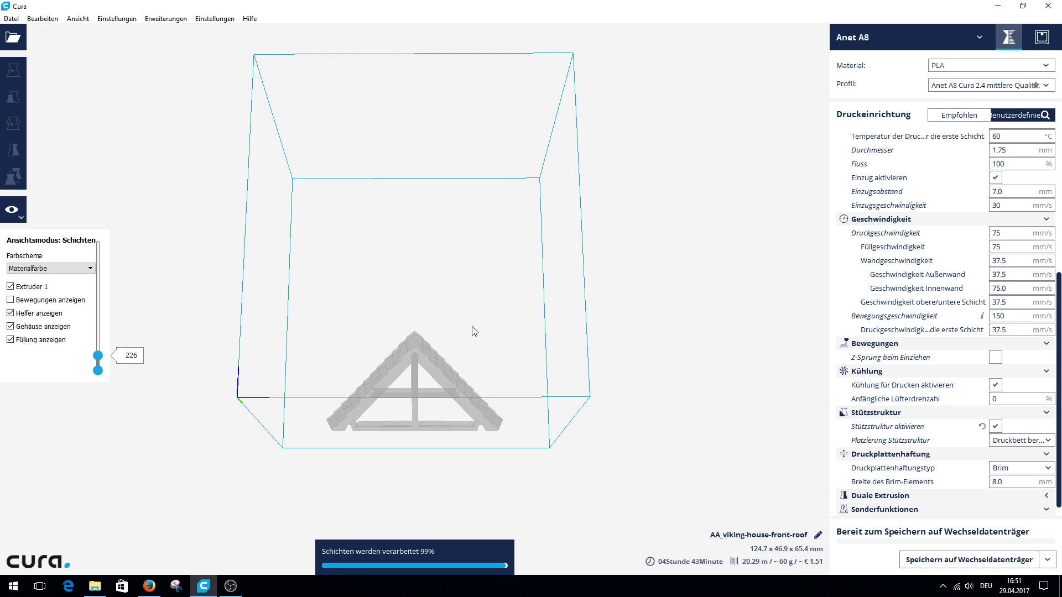
Inspect the front roof's layer preview with its supports and check the available support placement options (Platzierung Stützstruktur).
{"action": "right_click_drag", "start_coordinate": [468, 381], "coordinate": [409, 261]}
{"action": "scroll", "coordinate": [430, 292], "scroll_direction": "up", "scroll_amount": 8}
{"action": "right_click_drag", "start_coordinate": [437, 310], "coordinate": [460, 354]}
{"action": "scroll", "coordinate": [460, 354], "scroll_direction": "down", "scroll_amount": 10}
{"action": "scroll", "coordinate": [1023, 426], "scroll_direction": "down", "scroll_amount": 1}
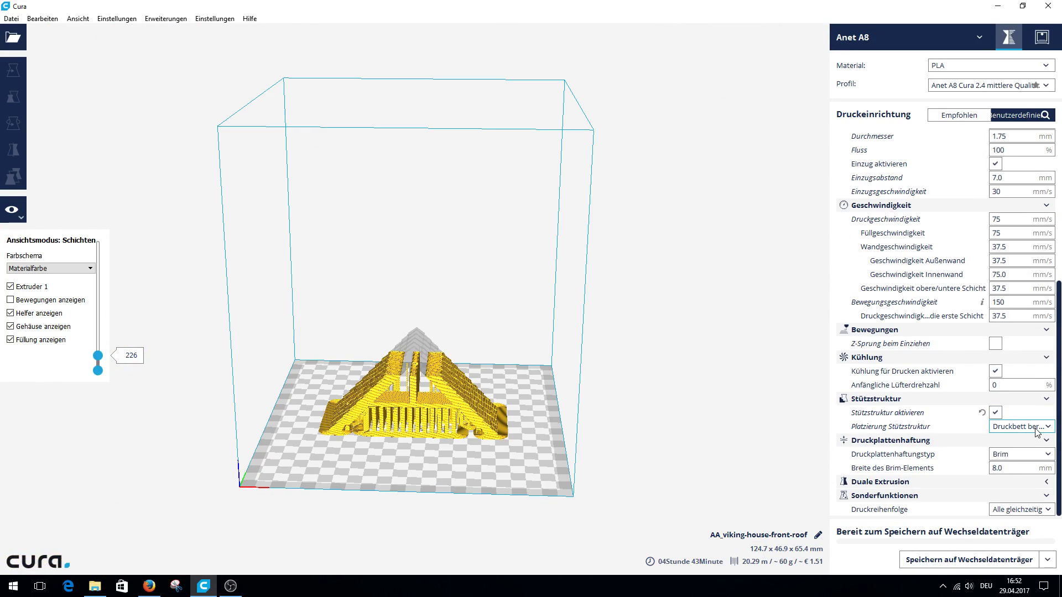
{"action": "left_click", "coordinate": [1037, 428]}
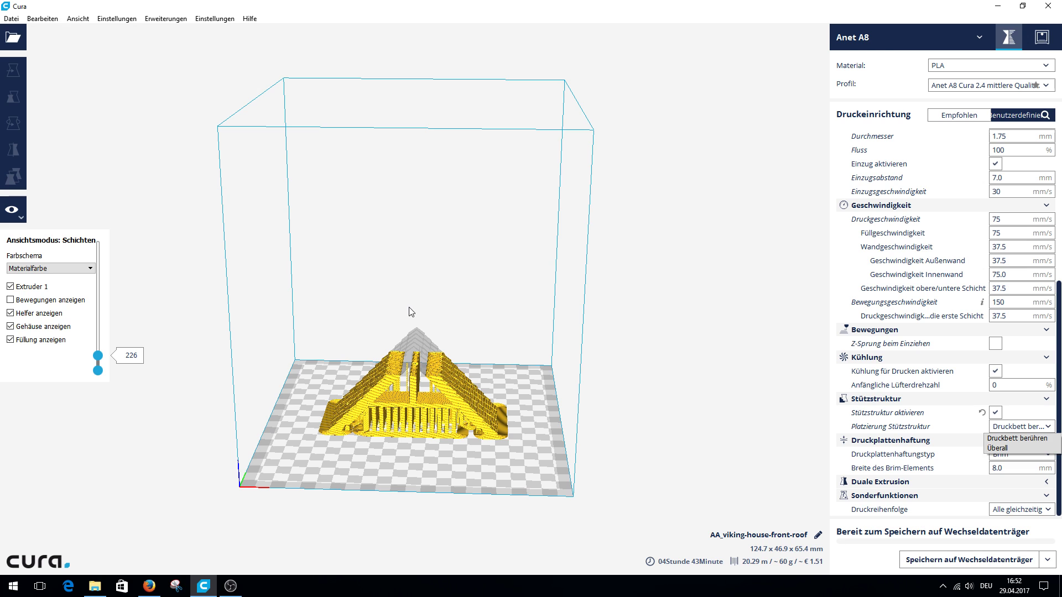
{"action": "left_click", "coordinate": [1058, 388]}
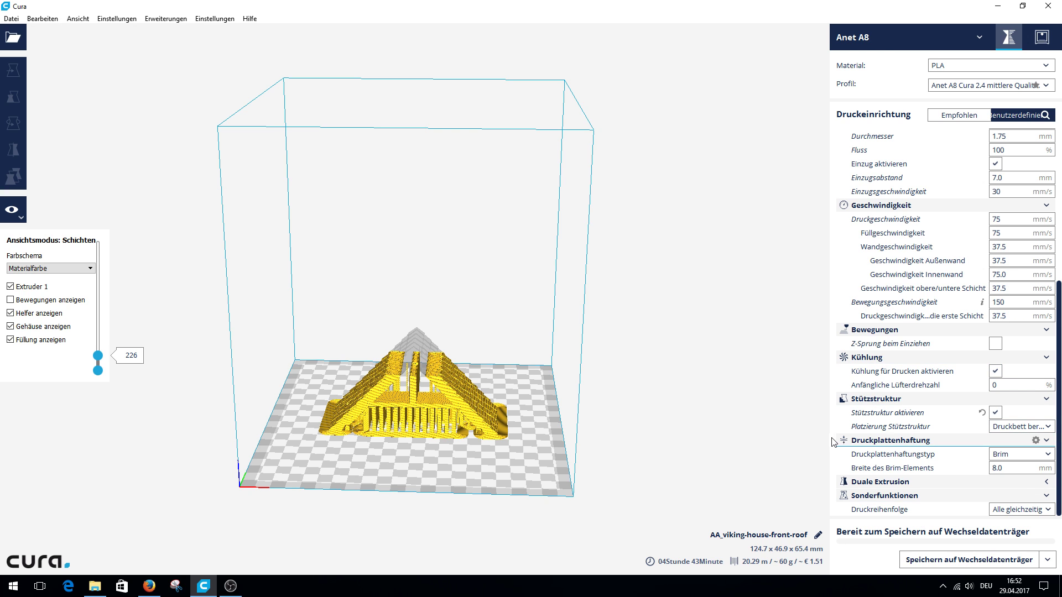
Try Skirt as the build plate adhesion type and inspect its outline around the front roof from above.
{"action": "left_click", "coordinate": [1012, 454]}
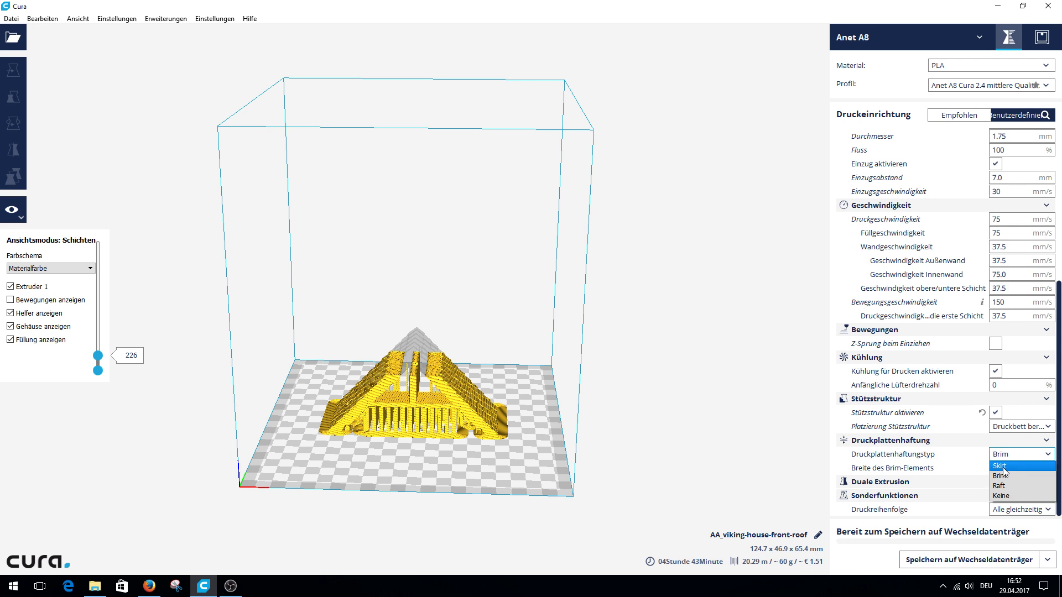
{"action": "left_click", "coordinate": [1007, 466]}
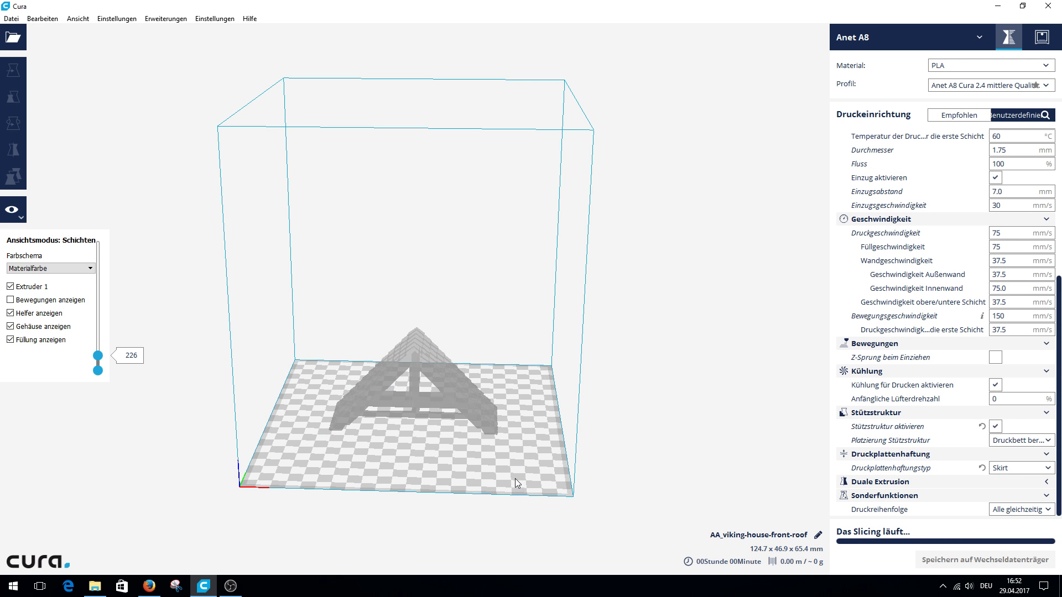
{"action": "right_click", "coordinate": [448, 457]}
{"action": "scroll", "coordinate": [456, 444], "scroll_direction": "up", "scroll_amount": 5}
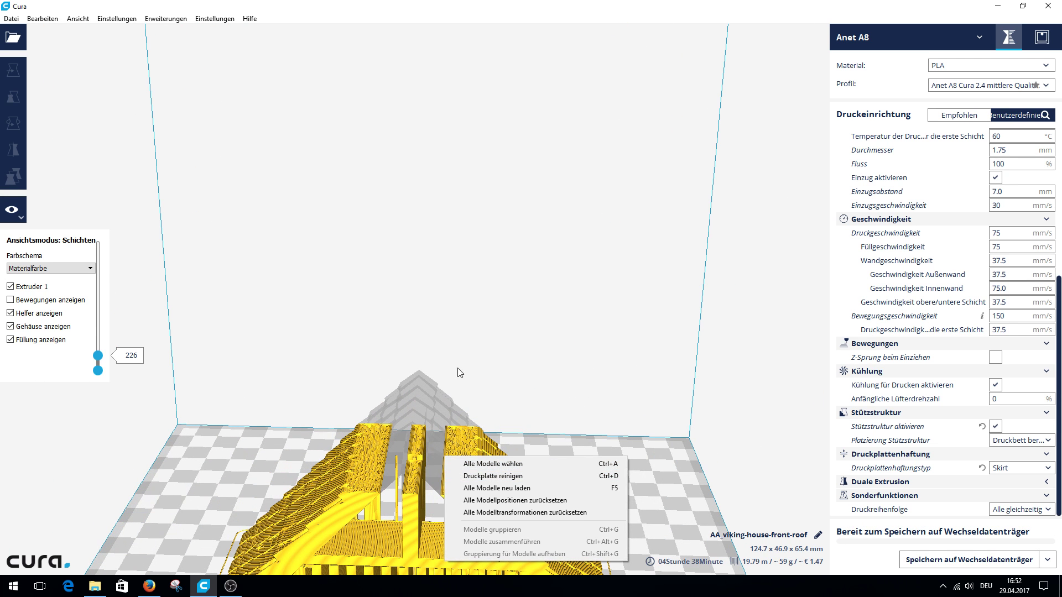
{"action": "left_click", "coordinate": [561, 351]}
{"action": "right_click_drag", "start_coordinate": [561, 351], "coordinate": [556, 490]}
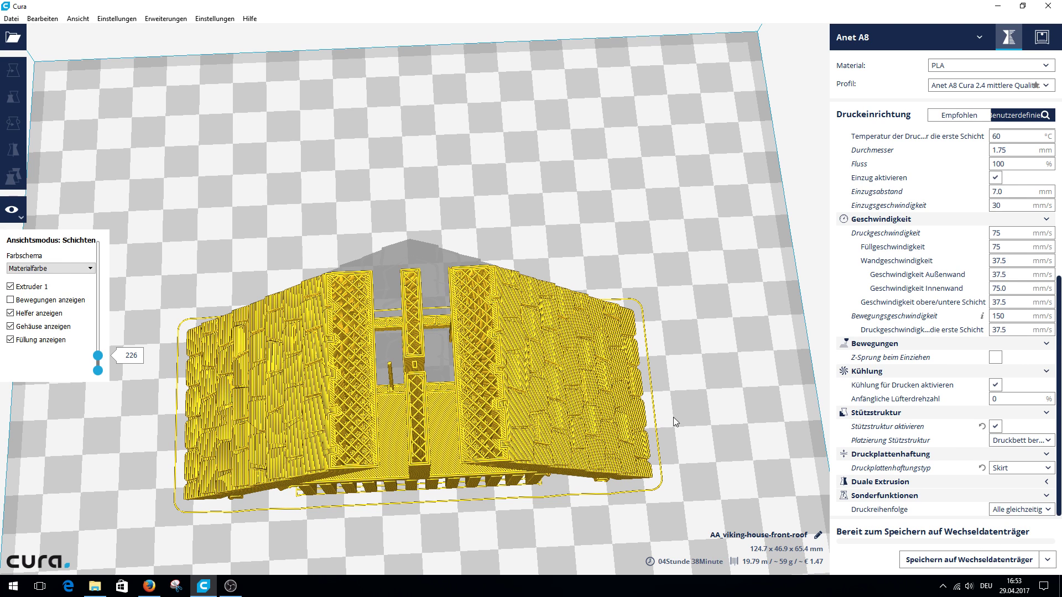
Try Brim as the build plate adhesion type, inspect it from above and below, and set the brim width to 4 mm.
{"action": "left_click", "coordinate": [1023, 468]}
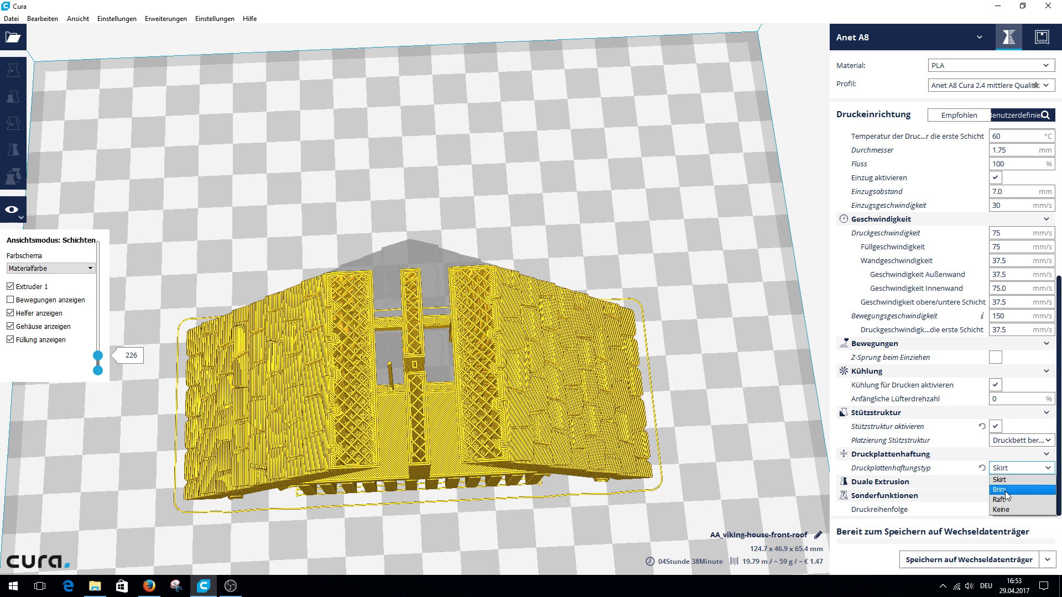
{"action": "left_click", "coordinate": [1012, 490]}
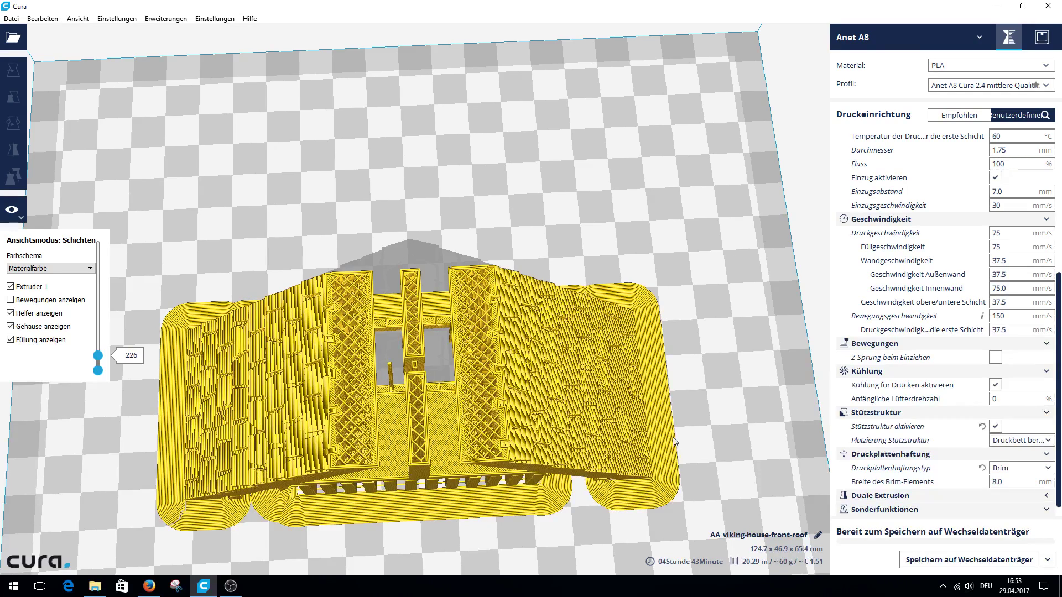
{"action": "right_click_drag", "start_coordinate": [513, 514], "coordinate": [573, 484]}
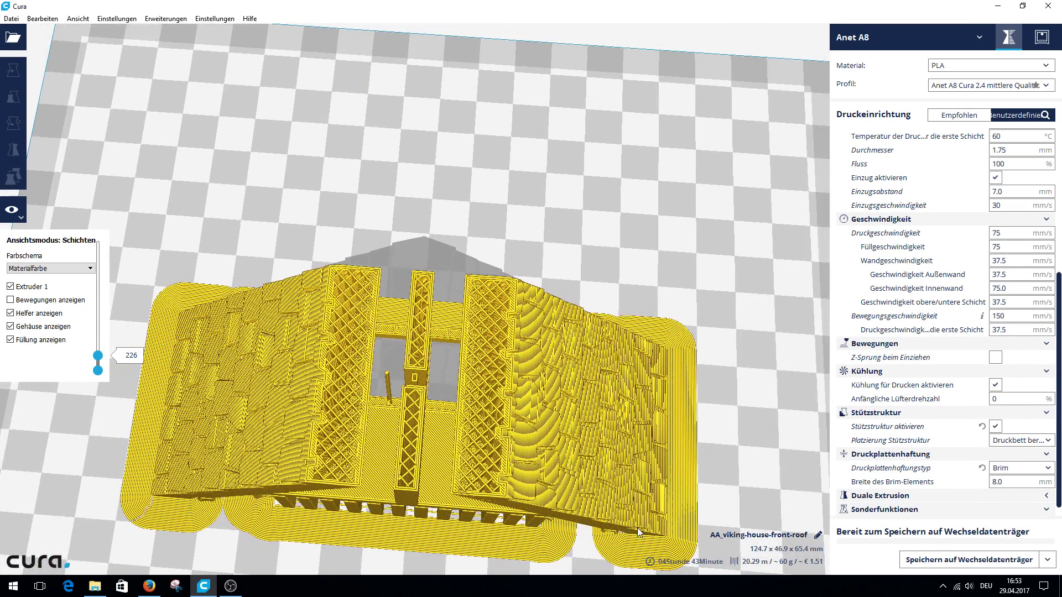
{"action": "right_click_drag", "start_coordinate": [637, 528], "coordinate": [455, 360]}
{"action": "scroll", "coordinate": [477, 166], "scroll_direction": "up", "scroll_amount": 5}
{"action": "mouse_move", "coordinate": [477, 166]}
{"action": "right_mouse_down"}
{"action": "mouse_move", "coordinate": [475, 197]}
{"action": "mouse_move", "coordinate": [475, 177]}
{"action": "right_mouse_up"}
{"action": "scroll", "coordinate": [475, 177], "scroll_direction": "down", "scroll_amount": 3}
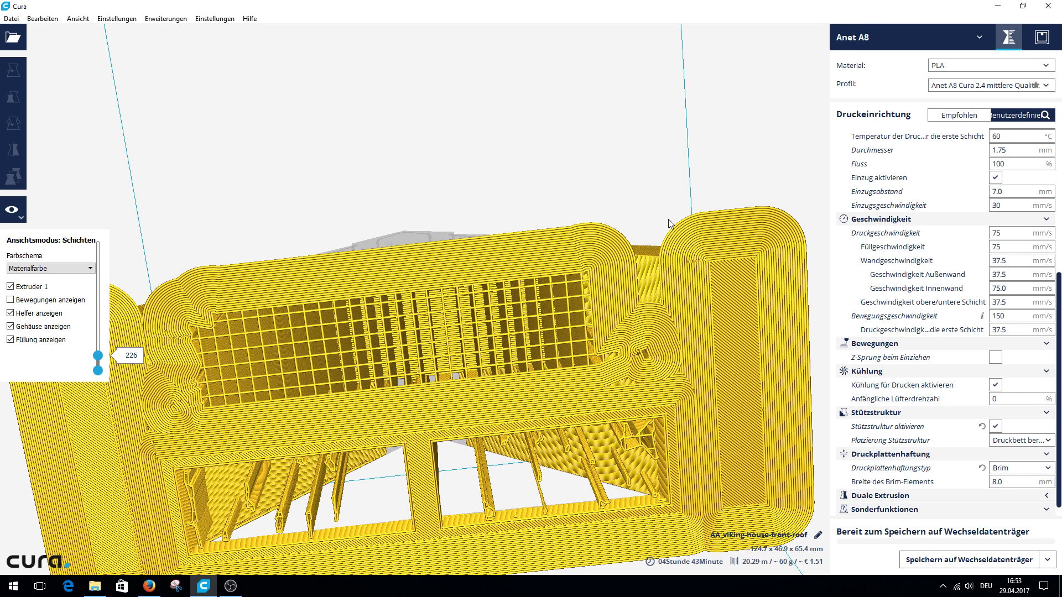
{"action": "left_click", "coordinate": [1003, 483]}
{"action": "key", "text": "BackSpace"}
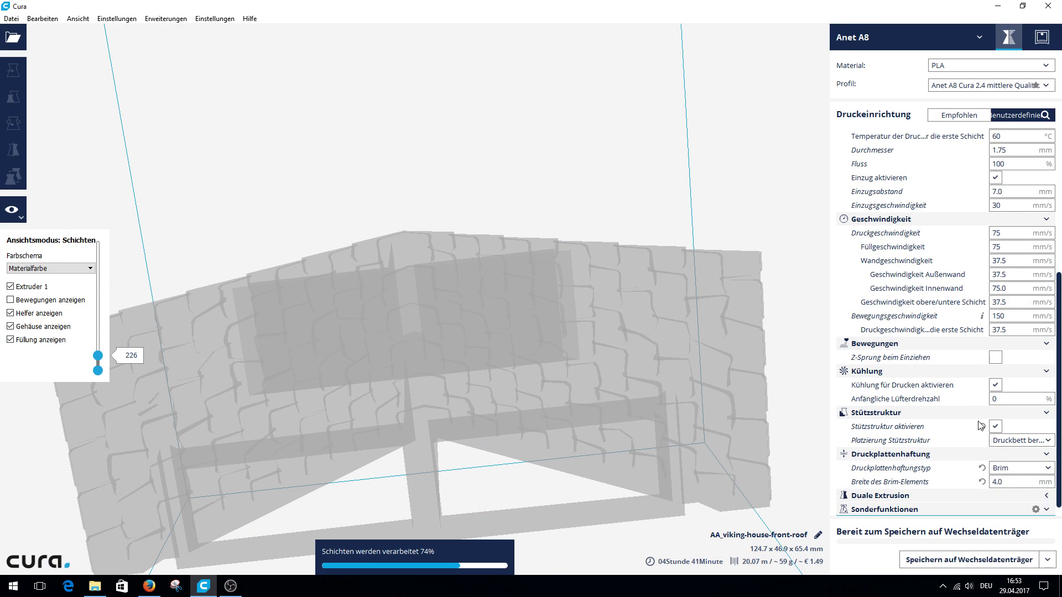
Set the build plate adhesion type to Raft and inspect the raft under the front roof and its air gap setting.
{"action": "left_click", "coordinate": [1021, 468]}
{"action": "left_click", "coordinate": [1014, 499]}
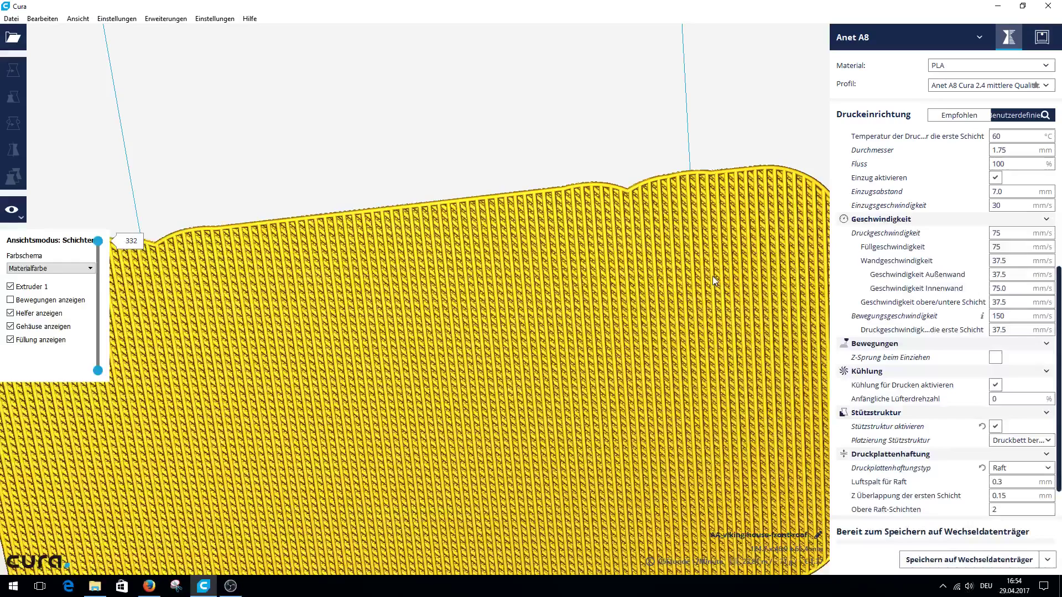
{"action": "scroll", "coordinate": [490, 265], "scroll_direction": "down", "scroll_amount": 5}
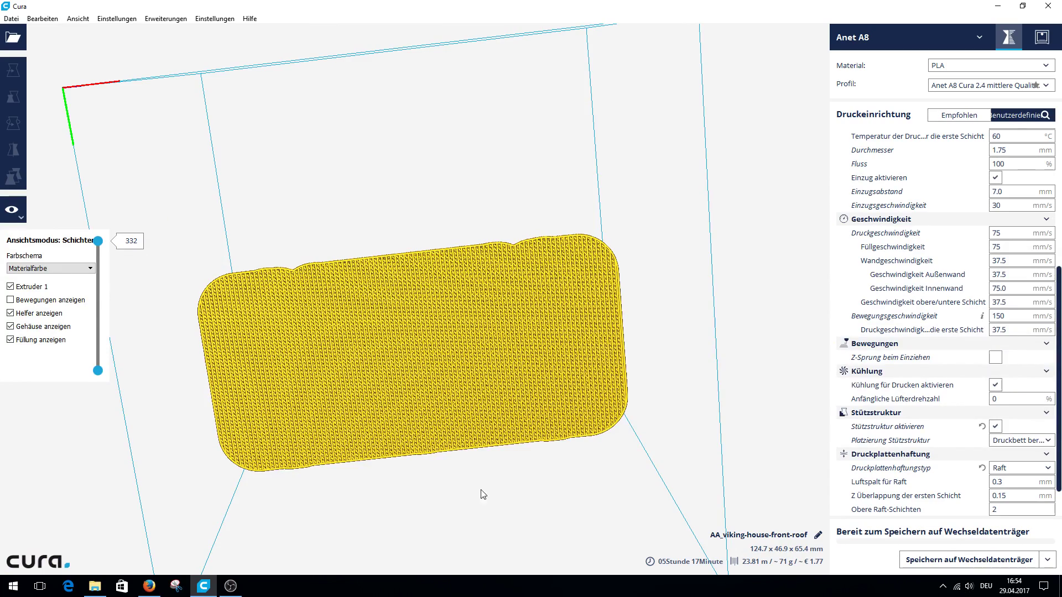
{"action": "right_click_drag", "start_coordinate": [644, 320], "coordinate": [473, 533]}
{"action": "scroll", "coordinate": [473, 531], "scroll_direction": "down", "scroll_amount": 5}
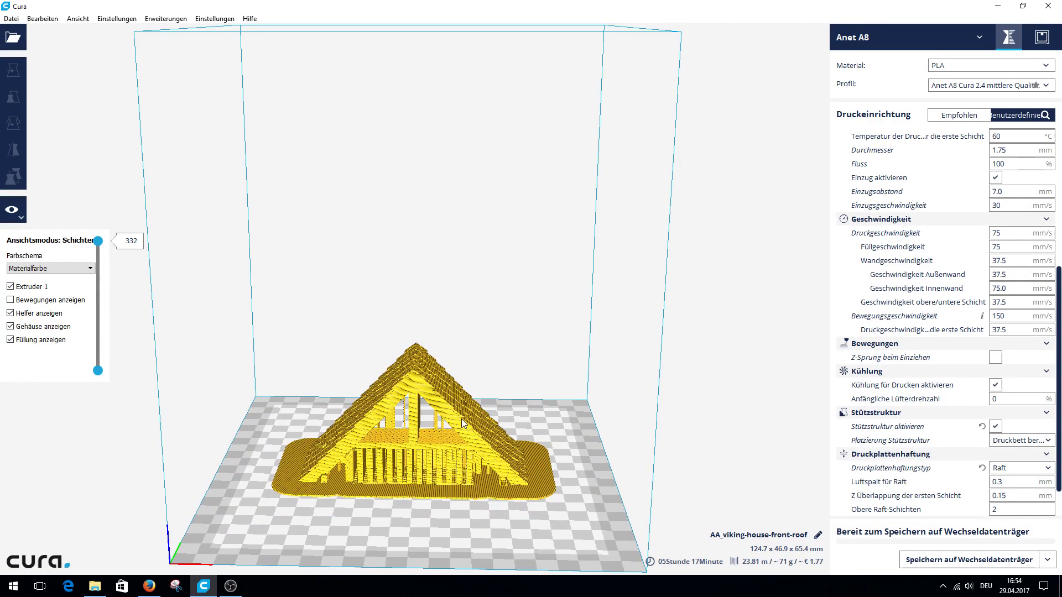
{"action": "right_click_drag", "start_coordinate": [467, 464], "coordinate": [482, 500]}
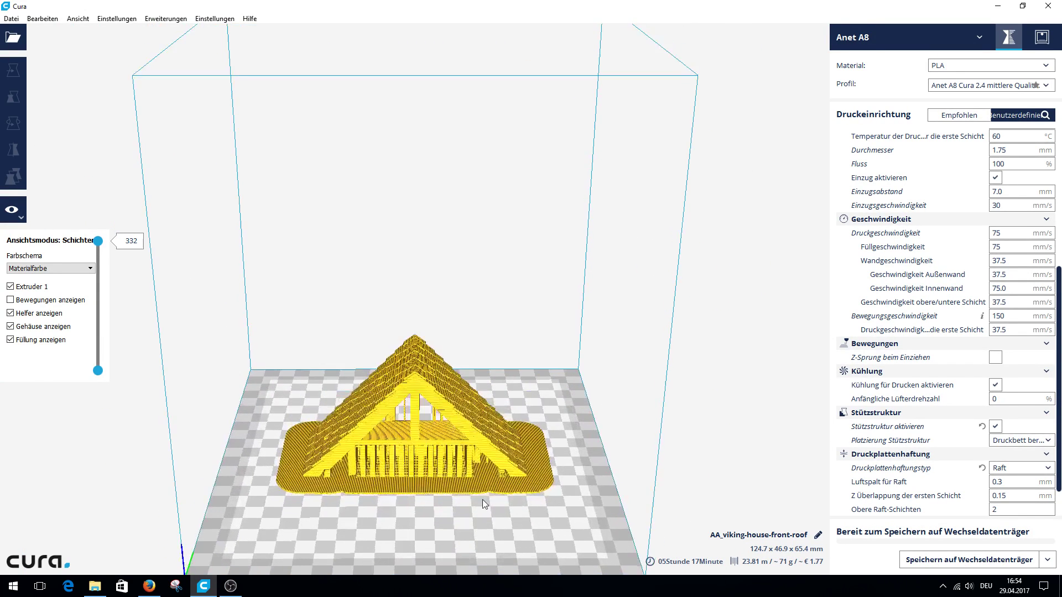
{"action": "scroll", "coordinate": [481, 499], "scroll_direction": "up", "scroll_amount": 2}
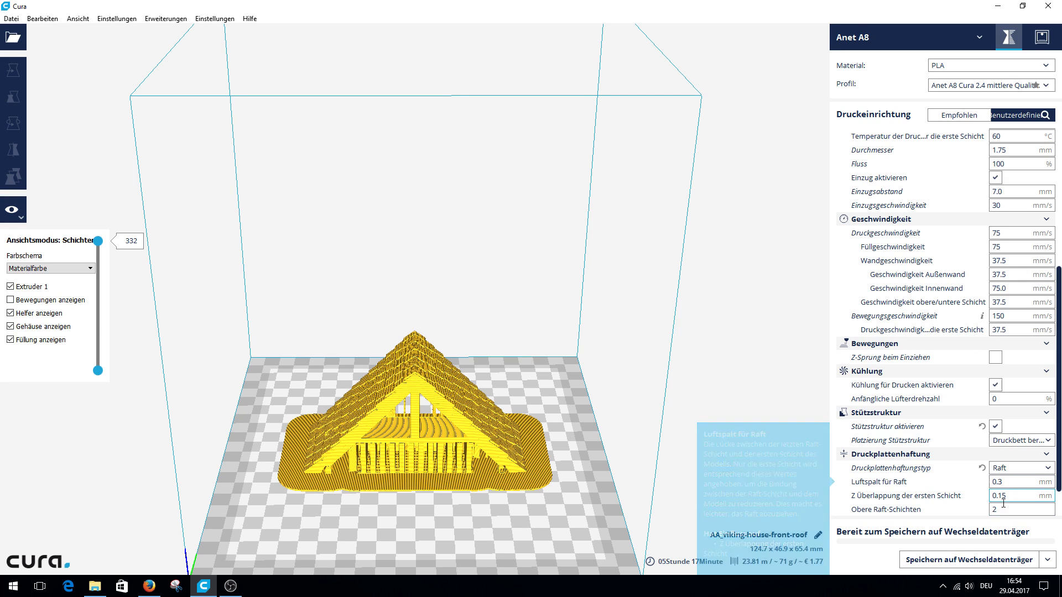
{"action": "mouse_move", "coordinate": [1005, 480]}
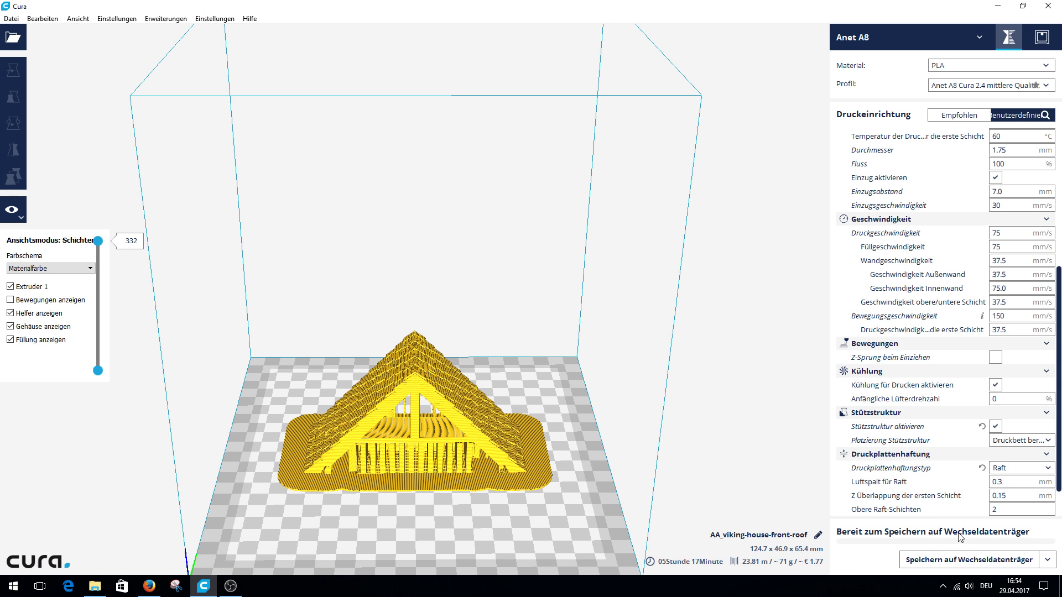
Check the print sequence (Druckreihenfolge) description and its available options under the special functions.
{"action": "scroll", "coordinate": [993, 503], "scroll_direction": "down", "scroll_amount": 1}
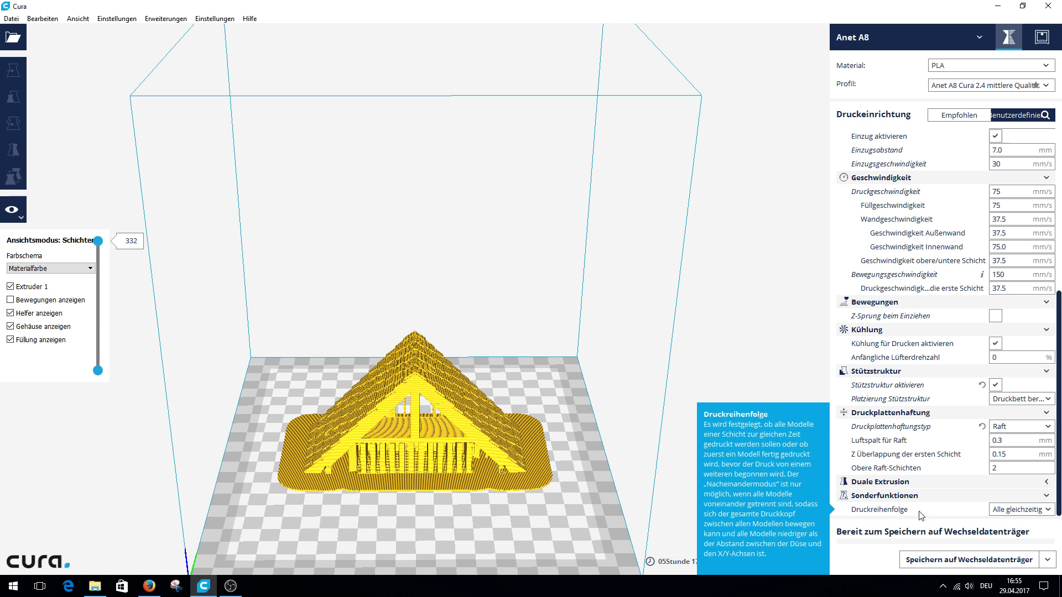
{"action": "left_click", "coordinate": [1043, 511]}
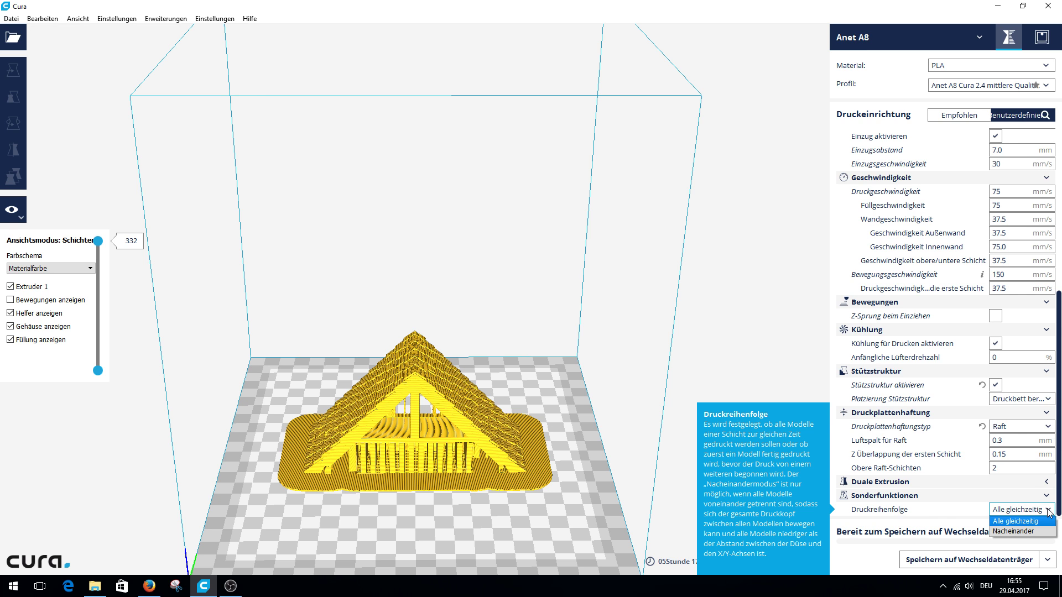
{"action": "left_click", "coordinate": [1048, 510]}
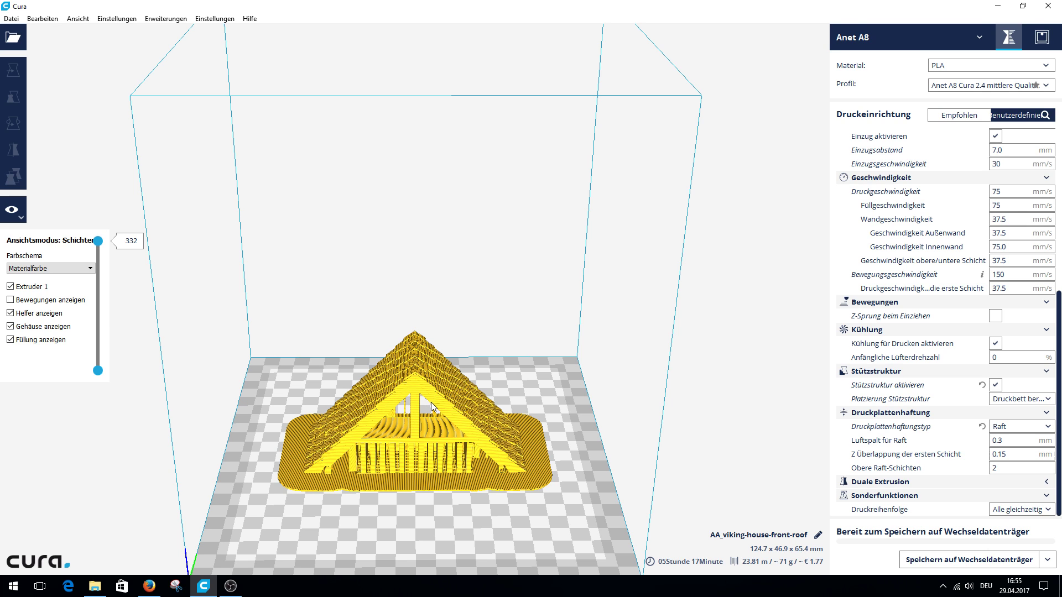
{"action": "left_click", "coordinate": [1018, 509]}
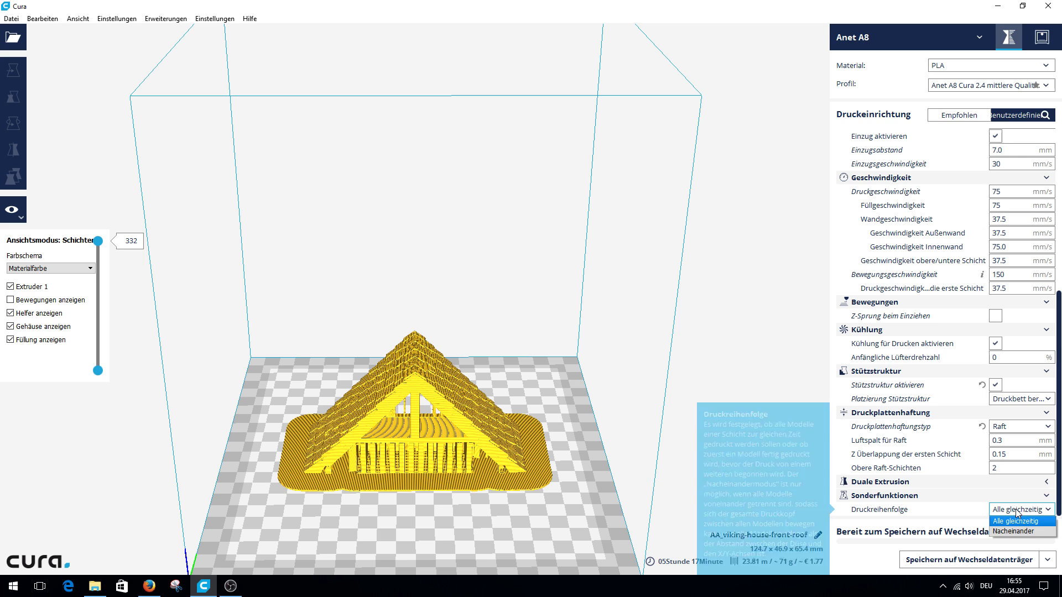
{"action": "left_click", "coordinate": [1017, 513]}
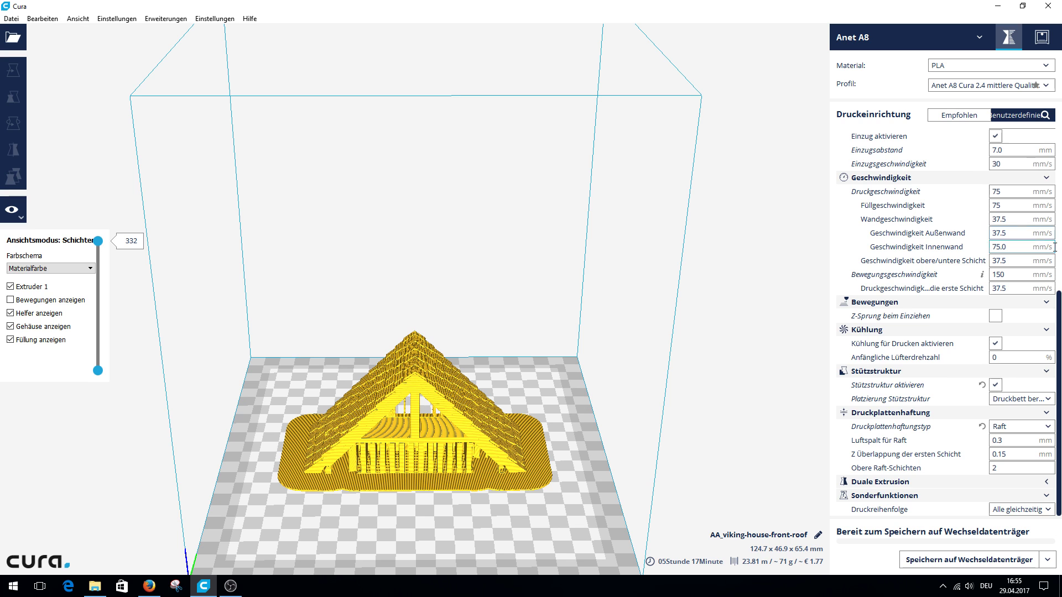
Switch the print profile to Anet A8 Cura 2.4 hohe Qualität - 0.1mm.
{"action": "scroll", "coordinate": [1058, 332], "scroll_direction": "up", "scroll_amount": 5}
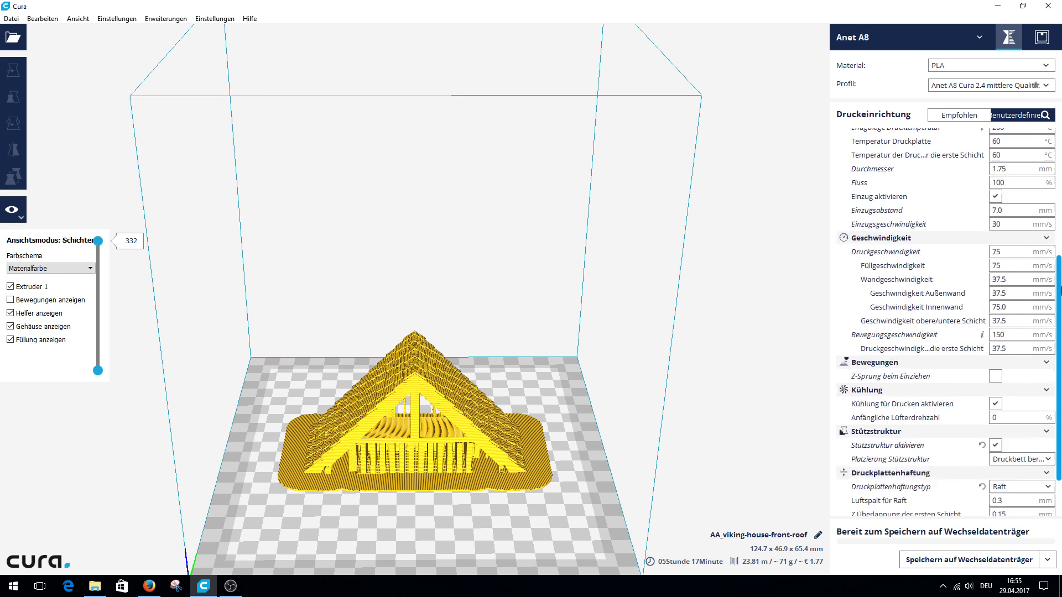
{"action": "left_click", "coordinate": [1045, 85]}
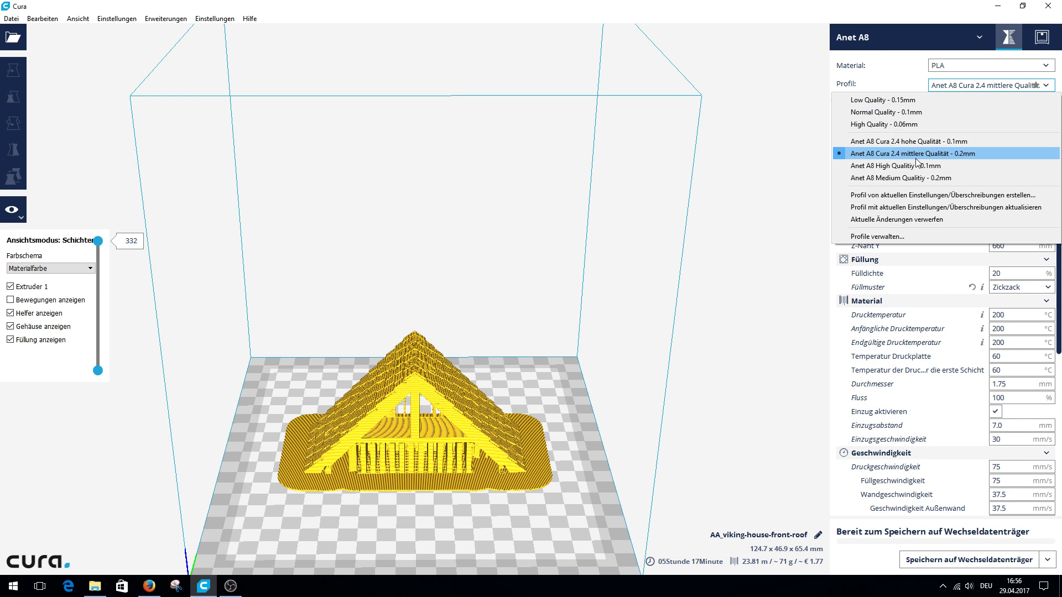
{"action": "left_click", "coordinate": [907, 141]}
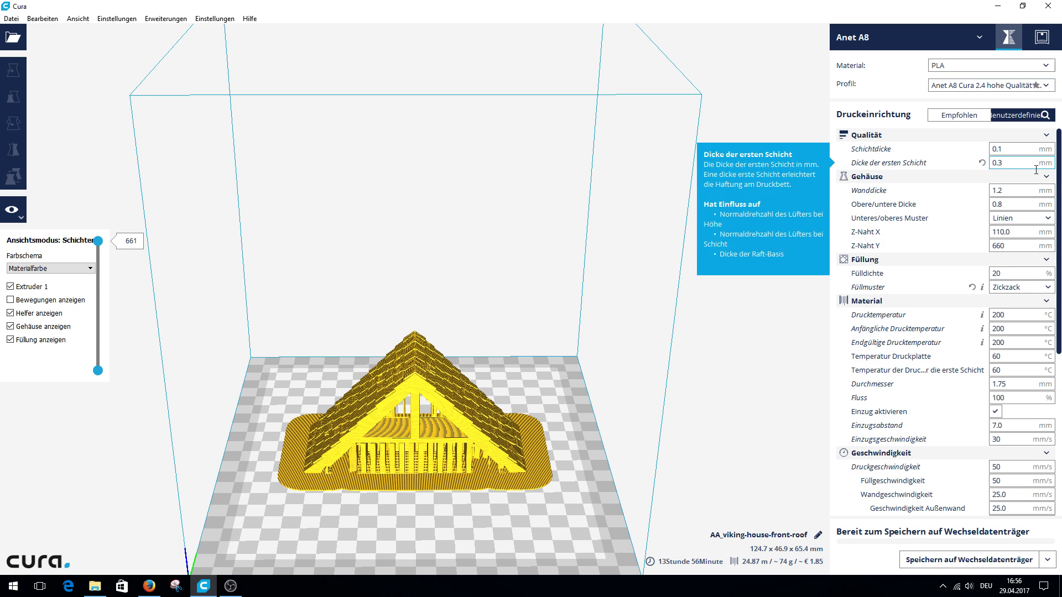
Review the high-quality profile's settings, including layer height, wall thickness, print speeds and build plate adhesion.
{"action": "mouse_move", "coordinate": [880, 245]}
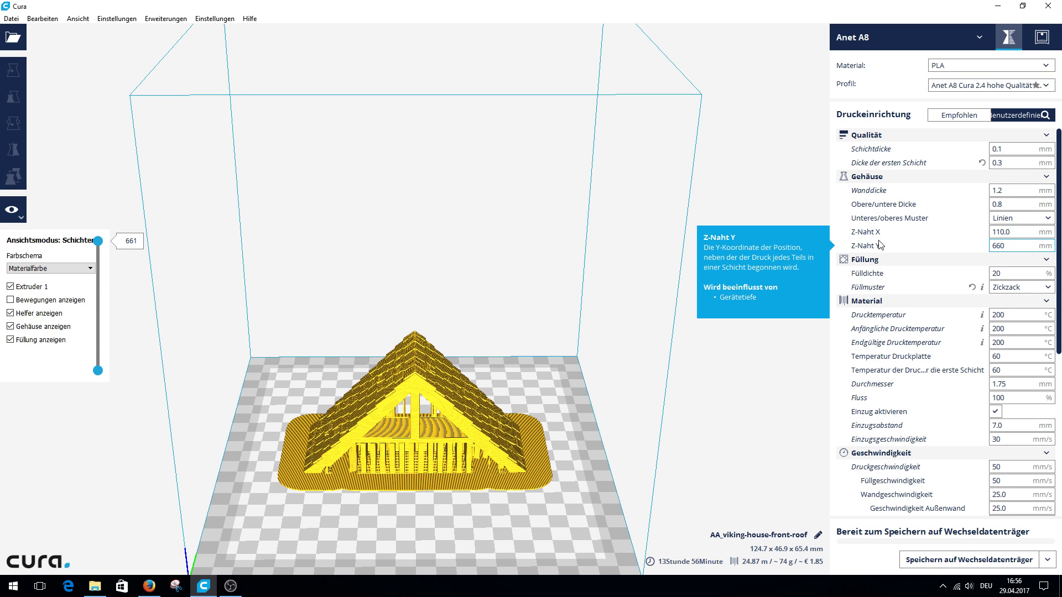
{"action": "mouse_move", "coordinate": [1013, 152]}
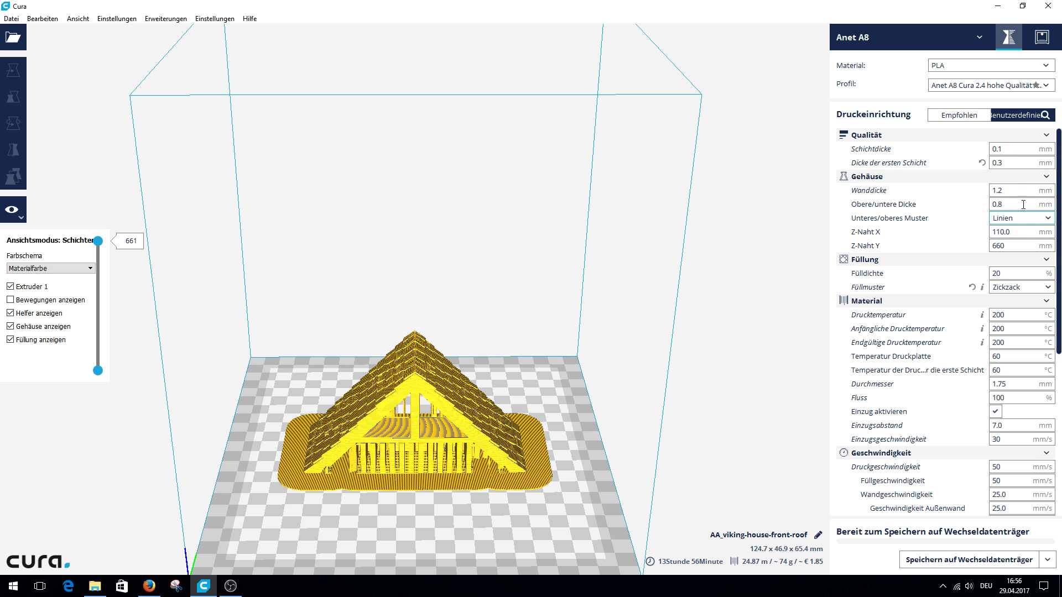
{"action": "left_click", "coordinate": [1012, 189]}
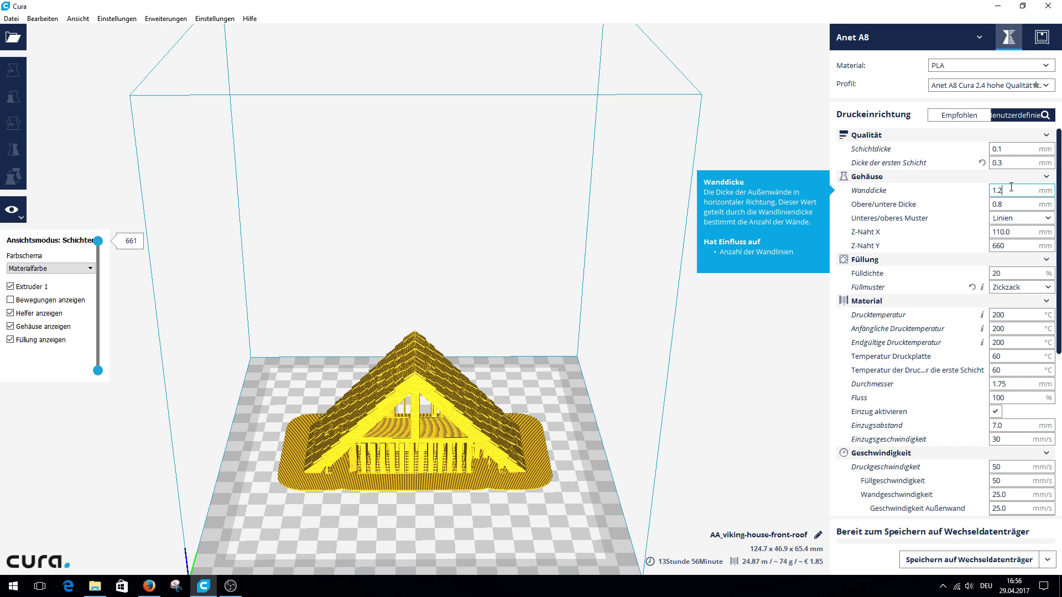
{"action": "scroll", "coordinate": [1011, 189], "scroll_direction": "down", "scroll_amount": 5}
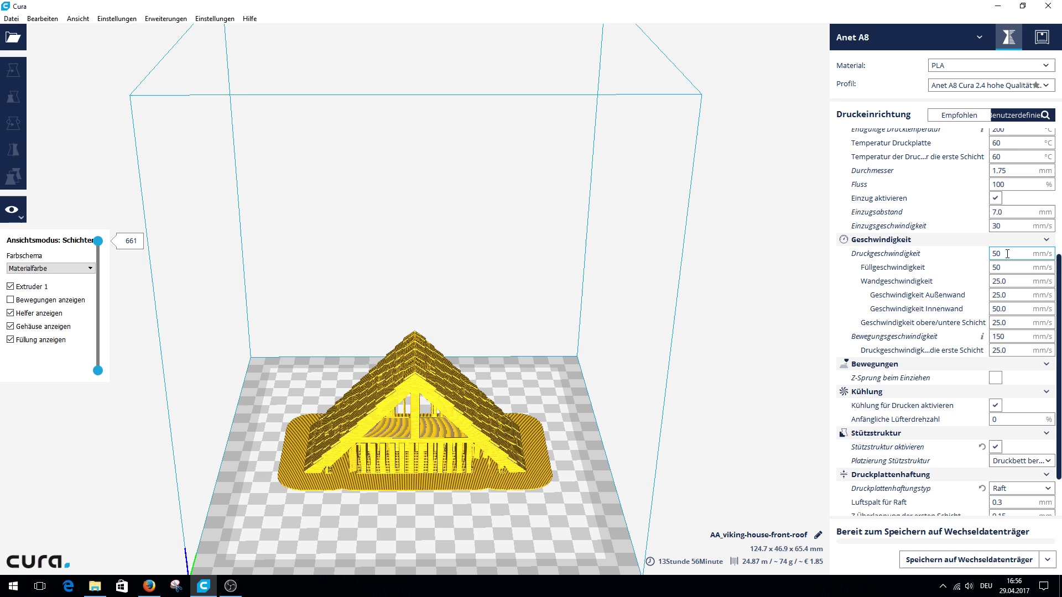
{"action": "left_click", "coordinate": [1007, 254]}
{"action": "scroll", "coordinate": [1060, 437], "scroll_direction": "down", "scroll_amount": 1}
{"action": "scroll", "coordinate": [1059, 439], "scroll_direction": "down", "scroll_amount": 3}
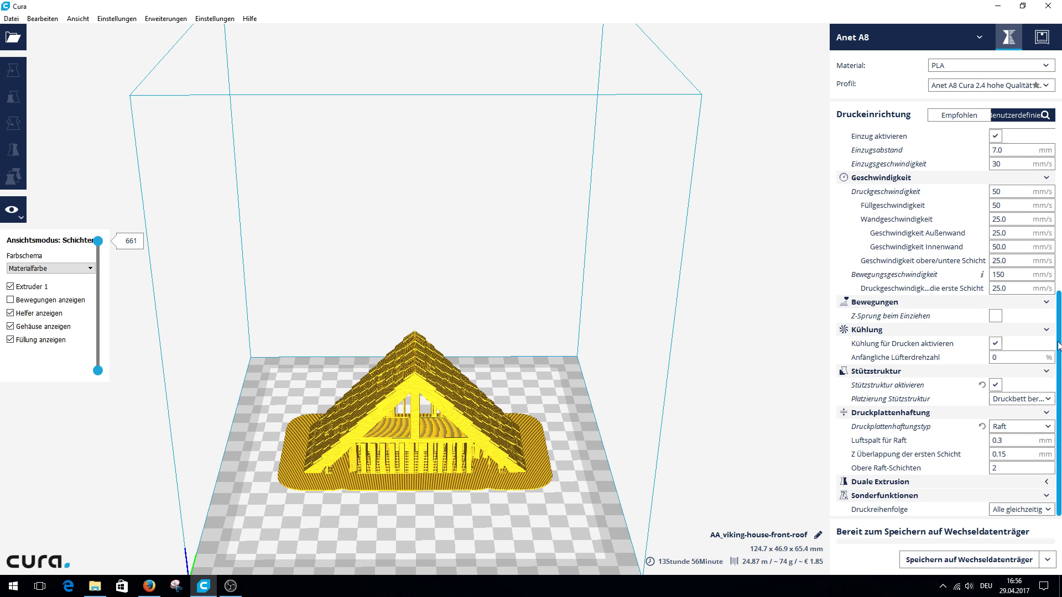
{"action": "left_click_drag", "start_coordinate": [1058, 346], "coordinate": [1058, 180]}
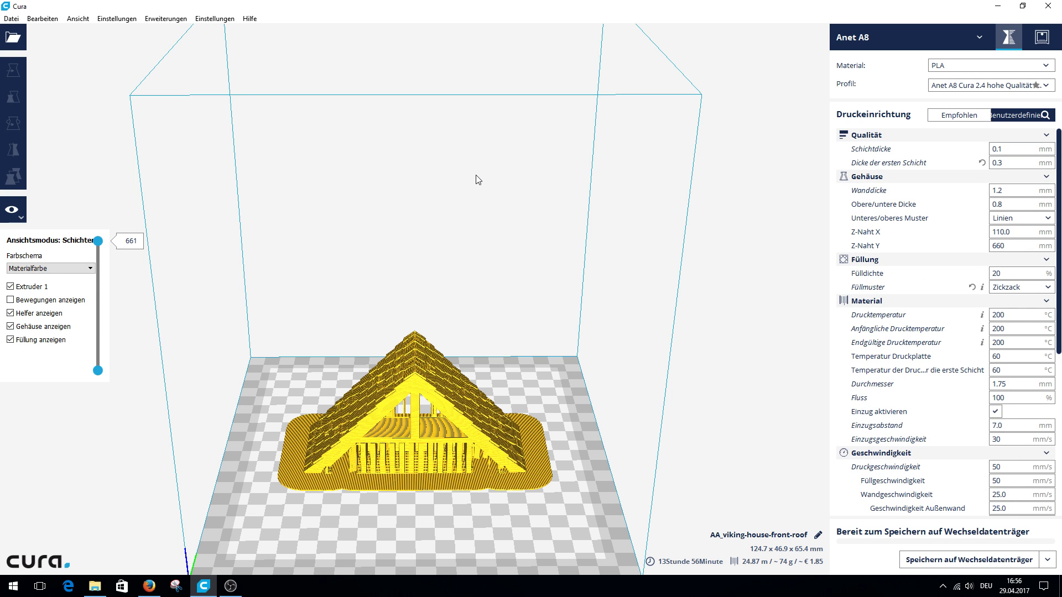
{"action": "left_click", "coordinate": [160, 22]}
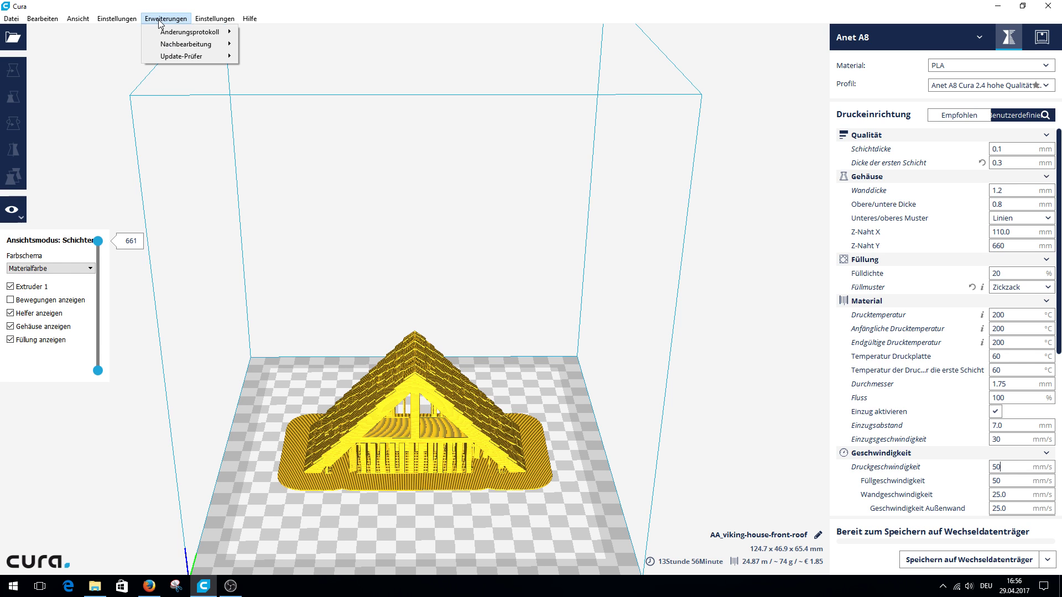
{"action": "mouse_move", "coordinate": [9, 21]}
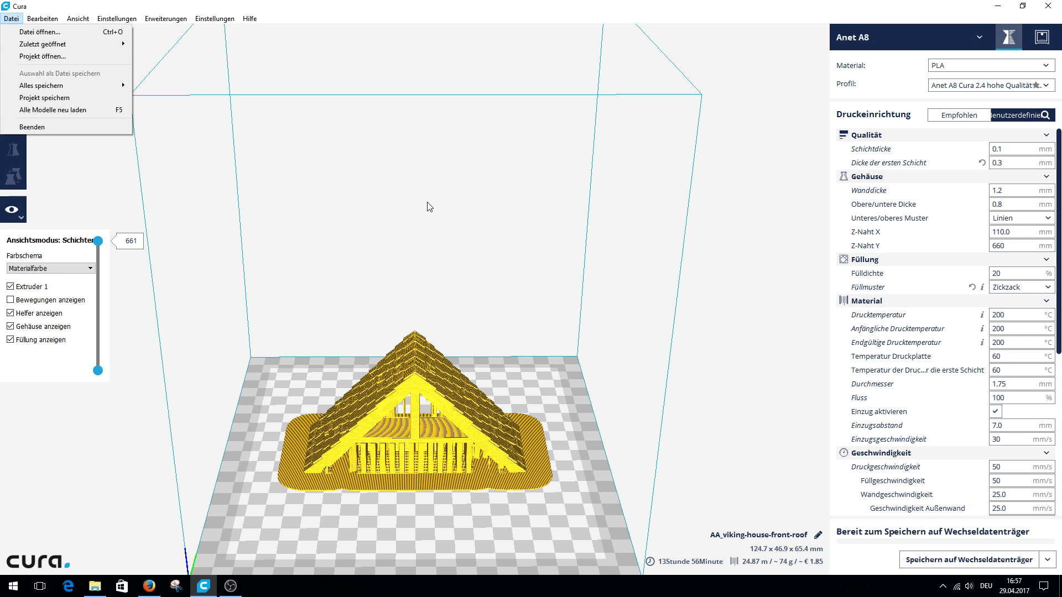
{"action": "left_click", "coordinate": [266, 14]}
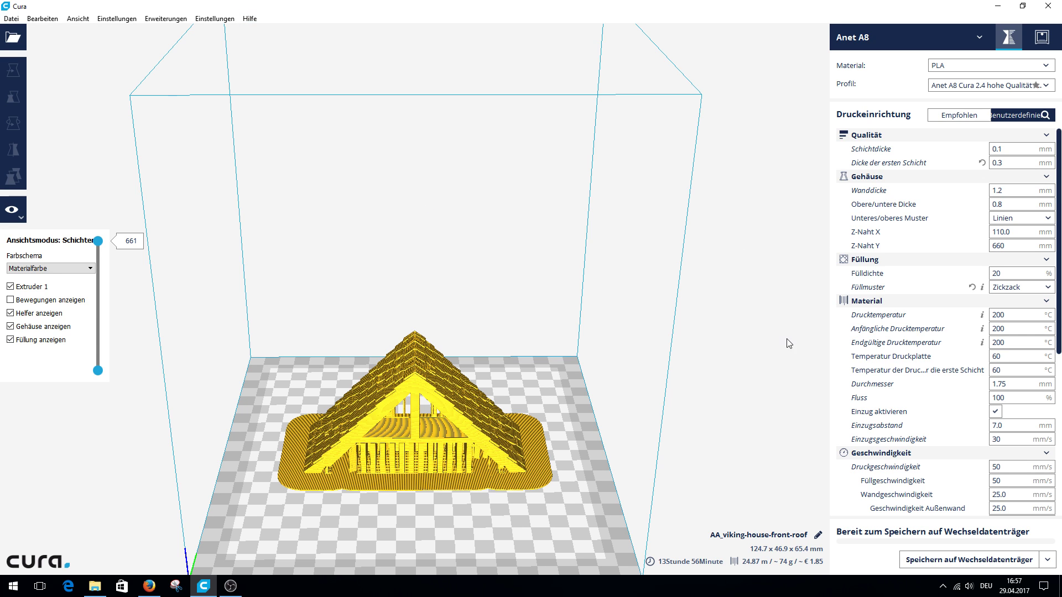